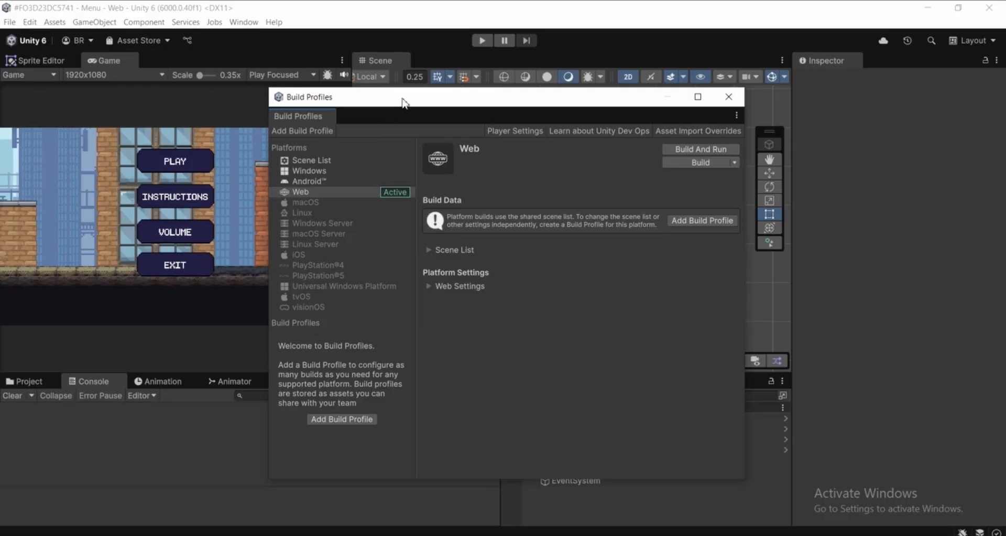
Look through the Android, Web and Windows platform pages in Build Profiles.
{"action": "left_click_drag", "start_coordinate": [414, 106], "coordinate": [385, 117]}
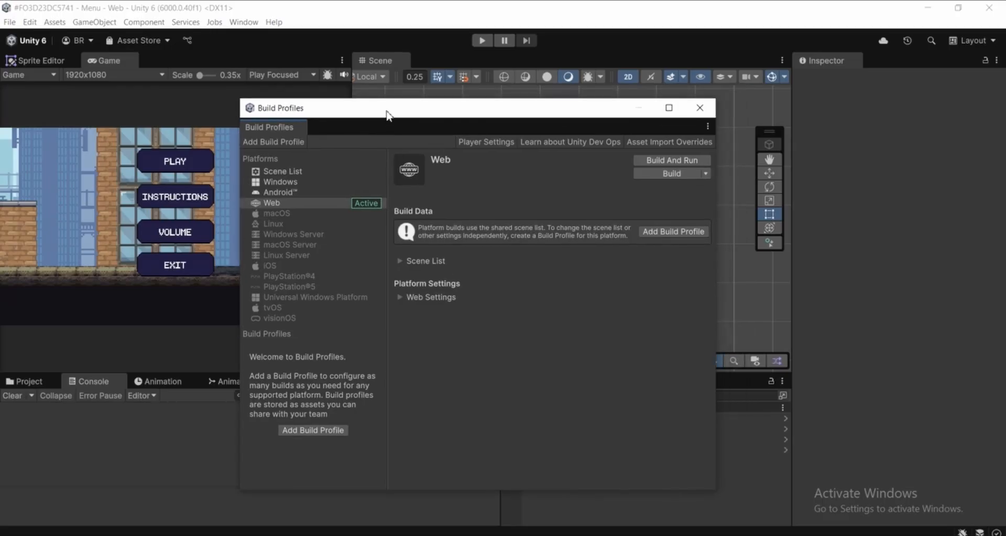
{"action": "left_click", "coordinate": [275, 192]}
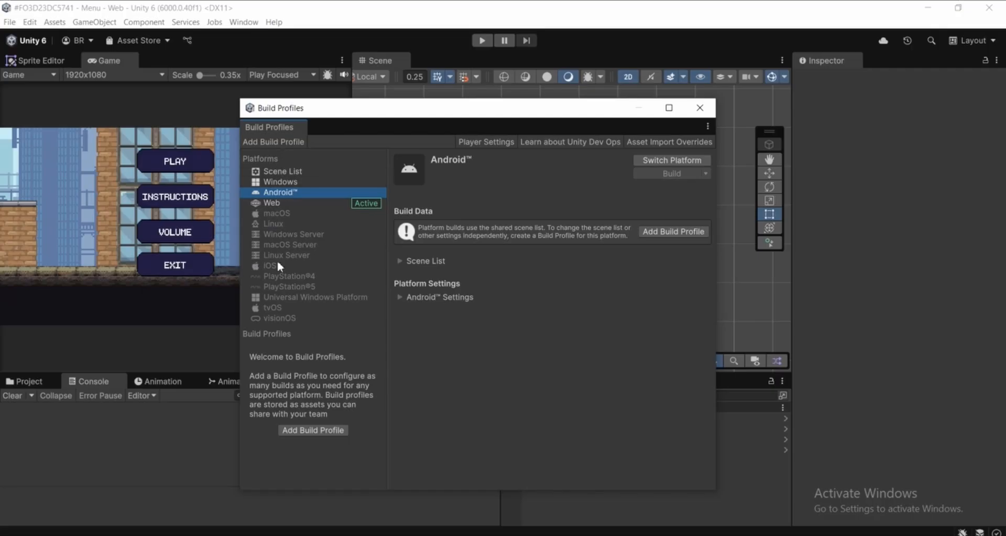
{"action": "left_click", "coordinate": [271, 201]}
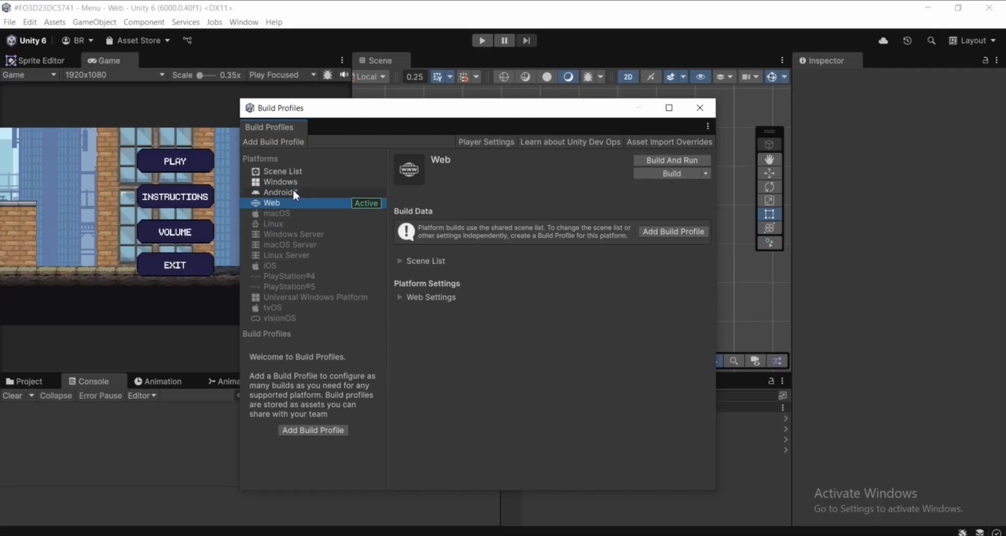
{"action": "left_click", "coordinate": [294, 191]}
{"action": "left_click", "coordinate": [293, 182]}
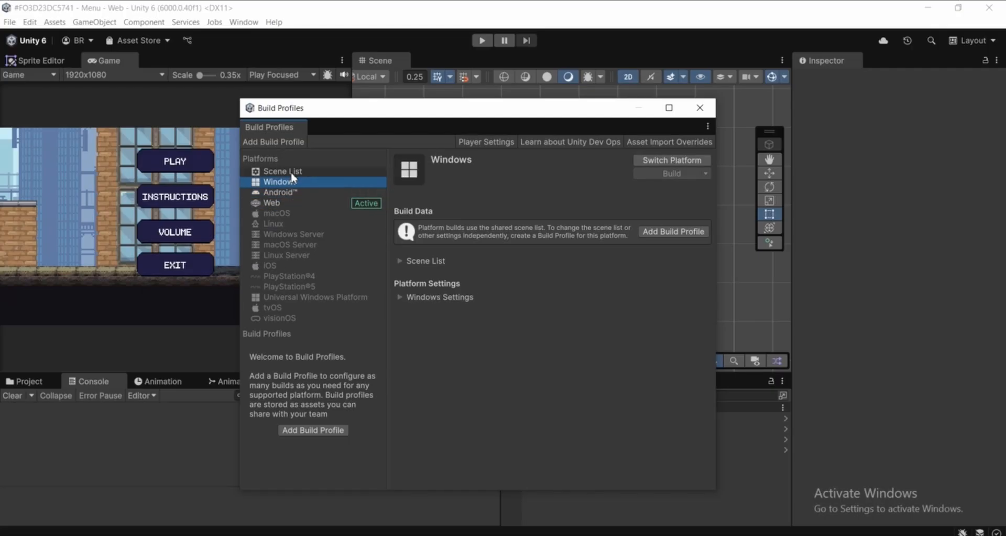
{"action": "left_click", "coordinate": [280, 203]}
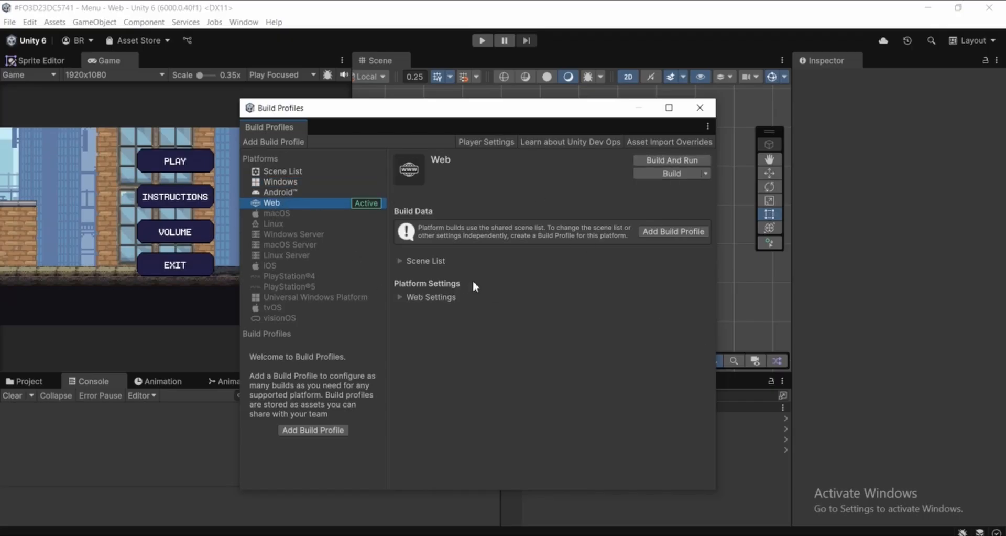
{"action": "left_click", "coordinate": [270, 184]}
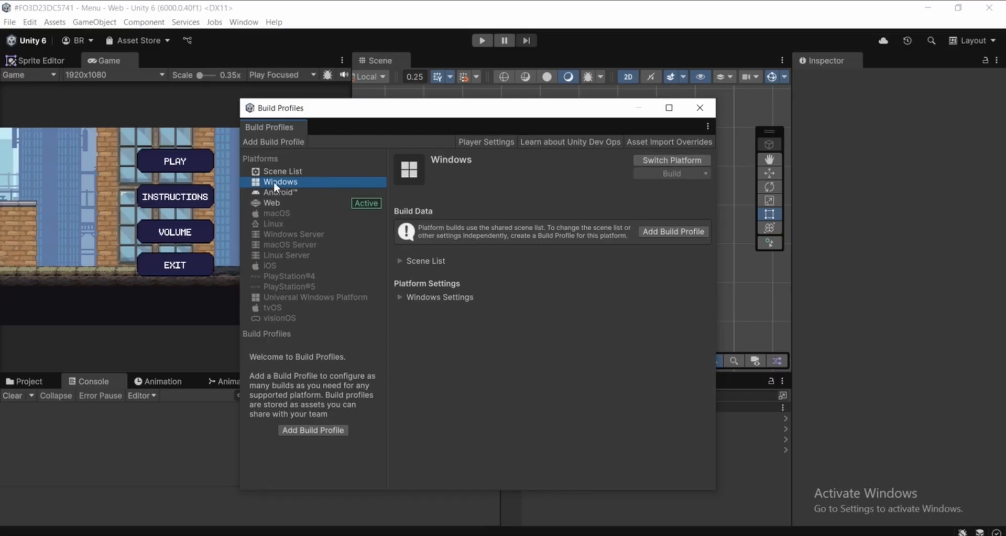
Select the Web platform and bring up its Player Settings.
{"action": "left_click", "coordinate": [267, 202]}
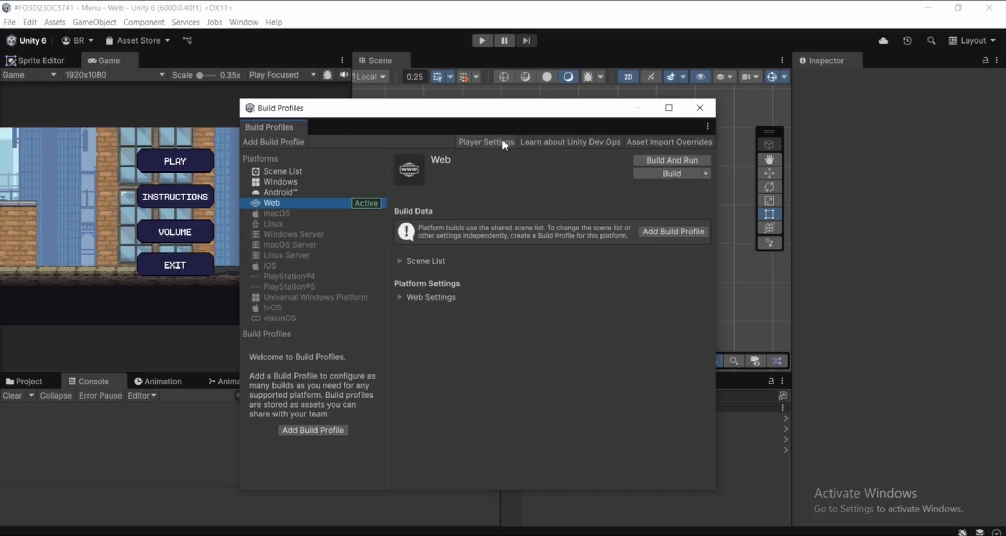
{"action": "left_click", "coordinate": [472, 142]}
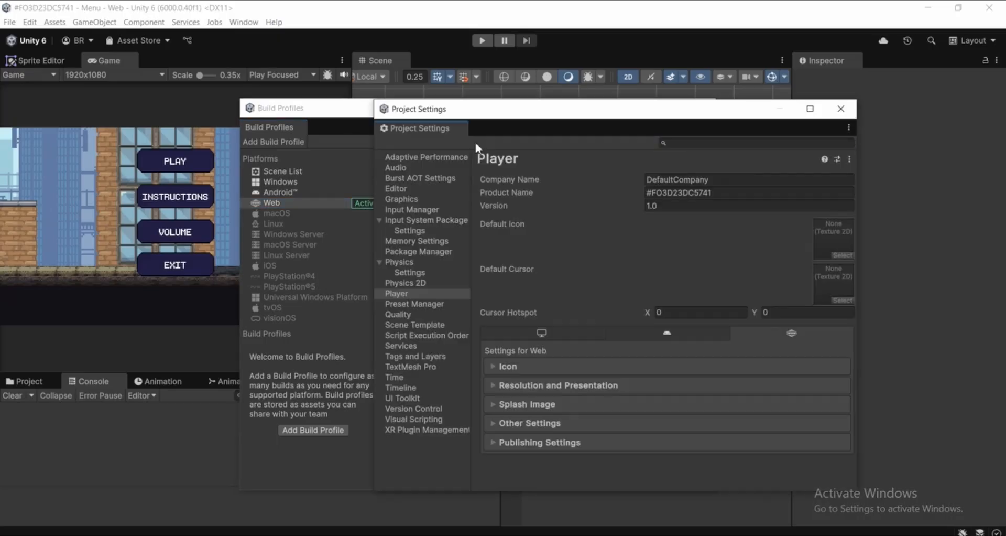
{"action": "left_click_drag", "start_coordinate": [497, 109], "coordinate": [543, 110]}
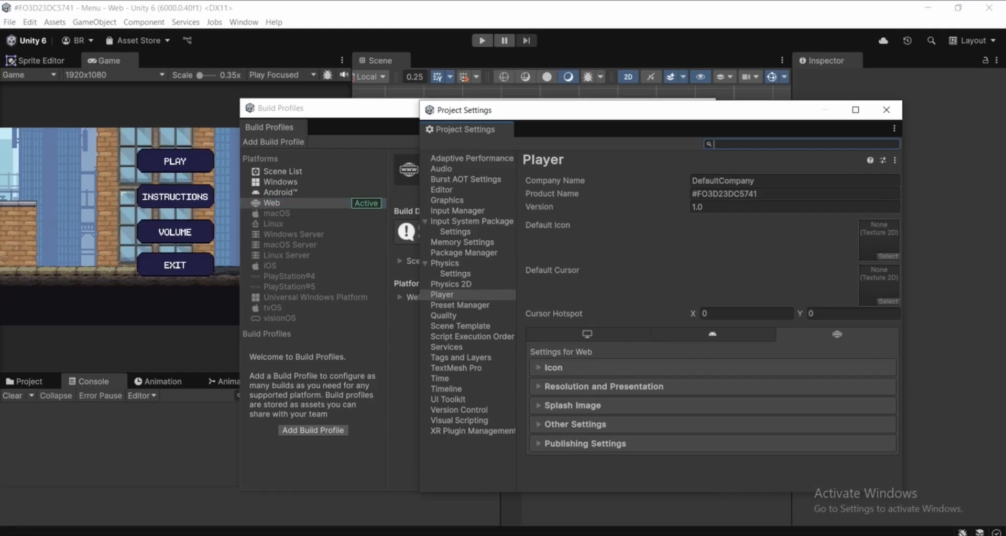
Switch to Unity Hub and open the module list for the 6000.0.40f1 editor install.
{"action": "left_click", "coordinate": [339, 535]}
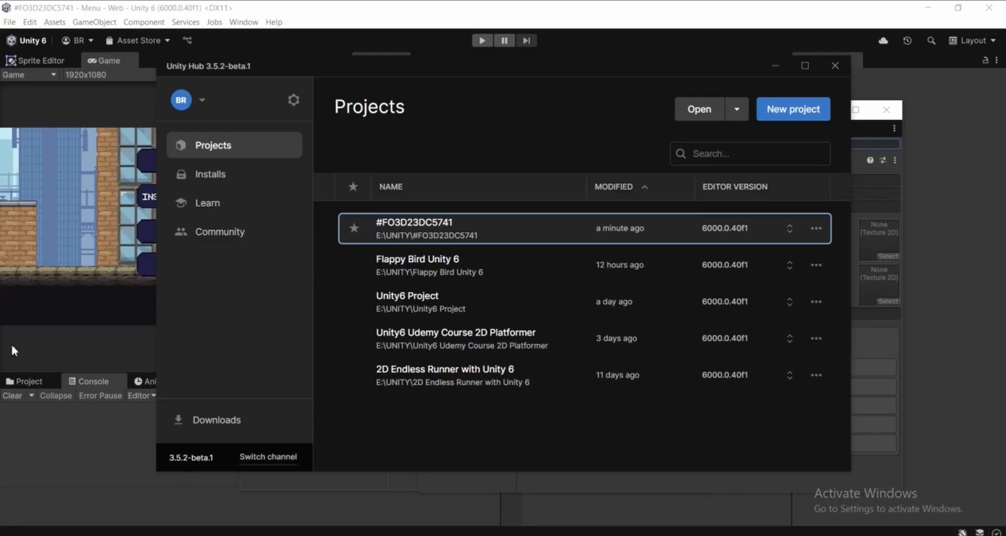
{"action": "left_click", "coordinate": [204, 179]}
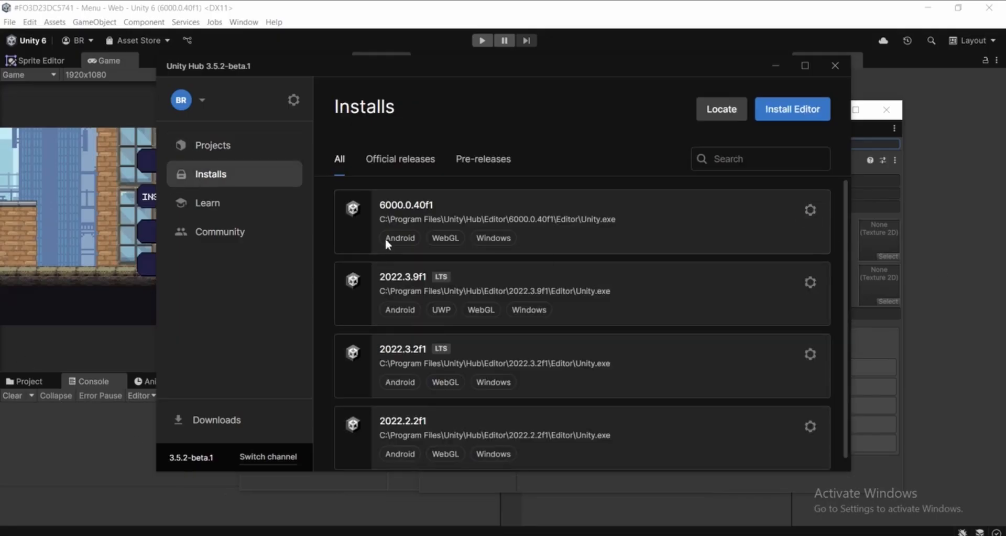
{"action": "scroll", "coordinate": [423, 276], "scroll_direction": "down", "scroll_amount": 1}
{"action": "scroll", "coordinate": [424, 273], "scroll_direction": "up", "scroll_amount": 1}
{"action": "left_click", "coordinate": [808, 215]}
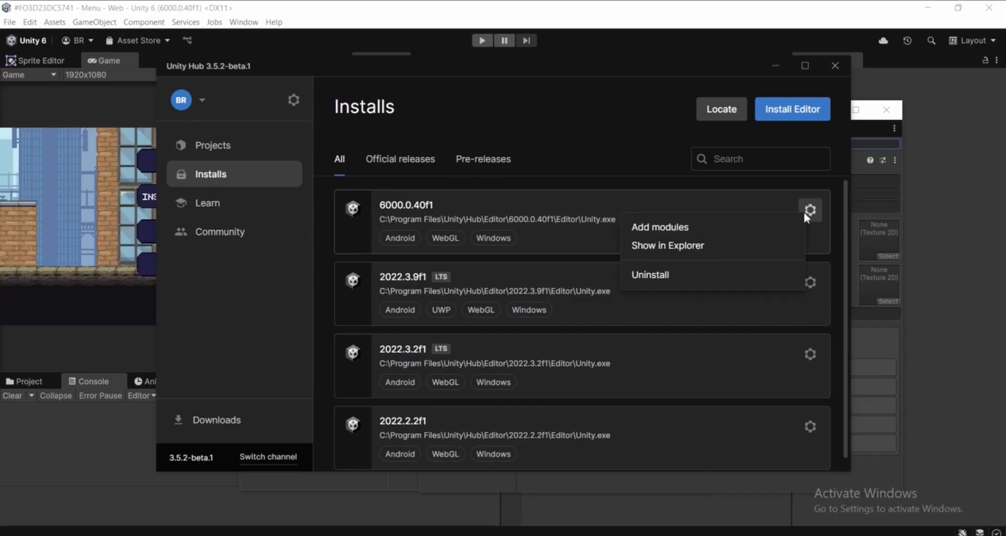
{"action": "left_click", "coordinate": [672, 232]}
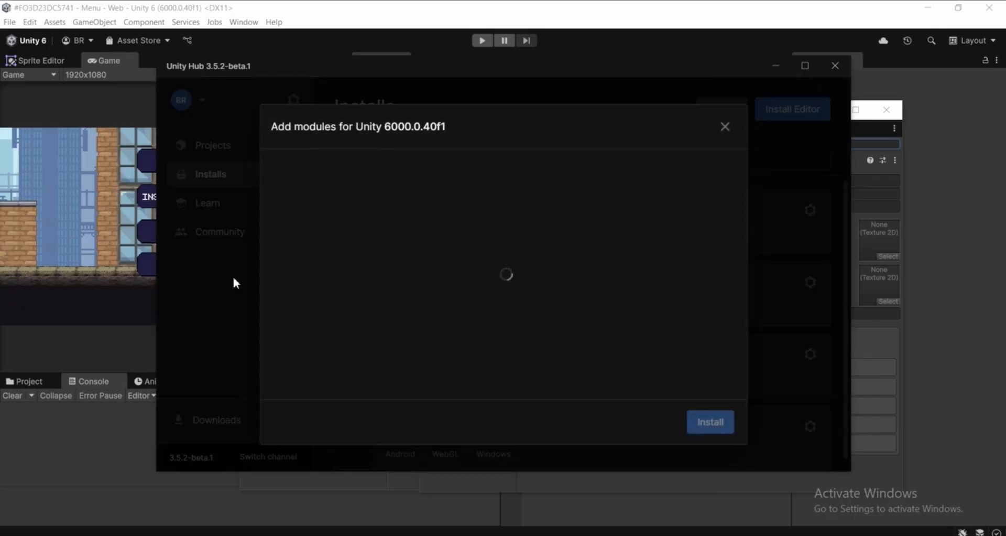
Check which platform build support modules are installed for Unity 6000.0.40f1.
{"action": "scroll", "coordinate": [350, 294], "scroll_direction": "down", "scroll_amount": 10}
{"action": "scroll", "coordinate": [335, 298], "scroll_direction": "up", "scroll_amount": 10}
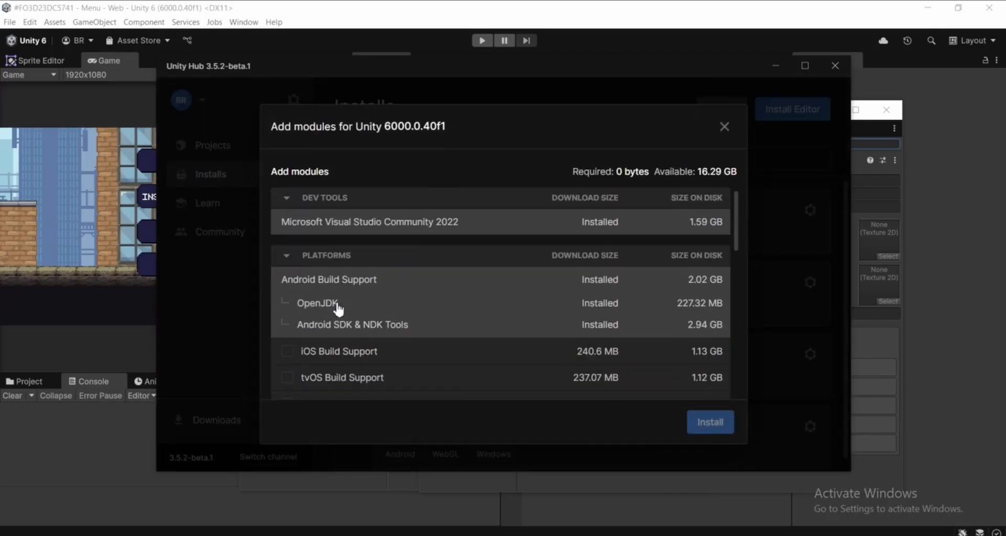
{"action": "scroll", "coordinate": [580, 304], "scroll_direction": "down", "scroll_amount": 5}
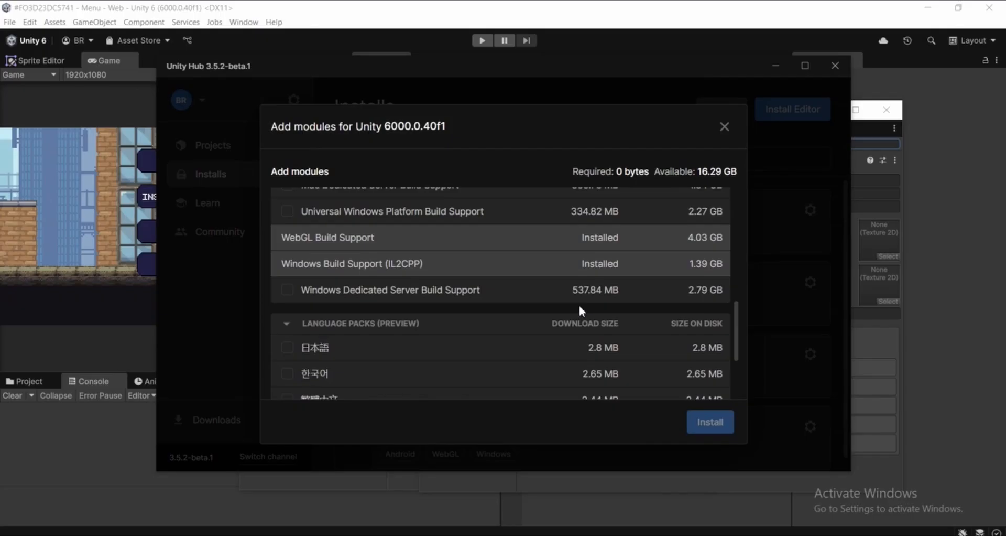
{"action": "scroll", "coordinate": [577, 303], "scroll_direction": "down", "scroll_amount": 3}
{"action": "scroll", "coordinate": [577, 303], "scroll_direction": "up", "scroll_amount": 3}
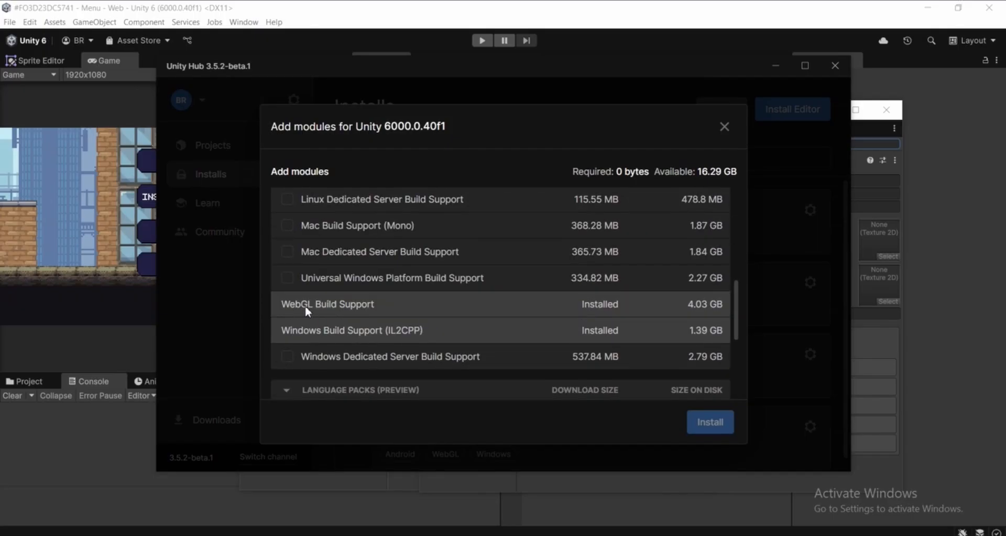
{"action": "scroll", "coordinate": [309, 305], "scroll_direction": "up", "scroll_amount": 3}
Mark tvOS Build Support in the module list, dismiss the list without installing, and close Unity Hub.
{"action": "left_click", "coordinate": [288, 271]}
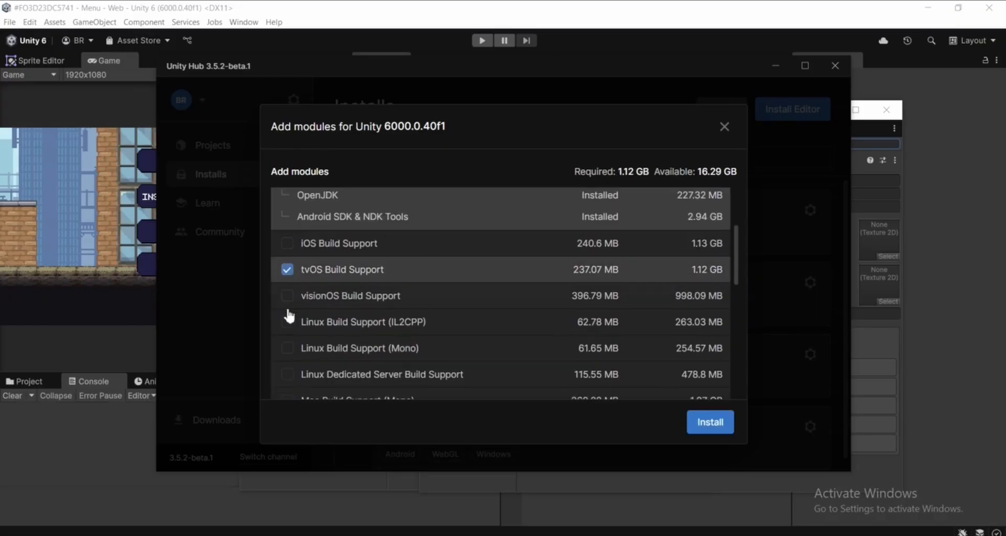
{"action": "scroll", "coordinate": [319, 309], "scroll_direction": "down", "scroll_amount": 5}
{"action": "scroll", "coordinate": [352, 299], "scroll_direction": "up", "scroll_amount": 3}
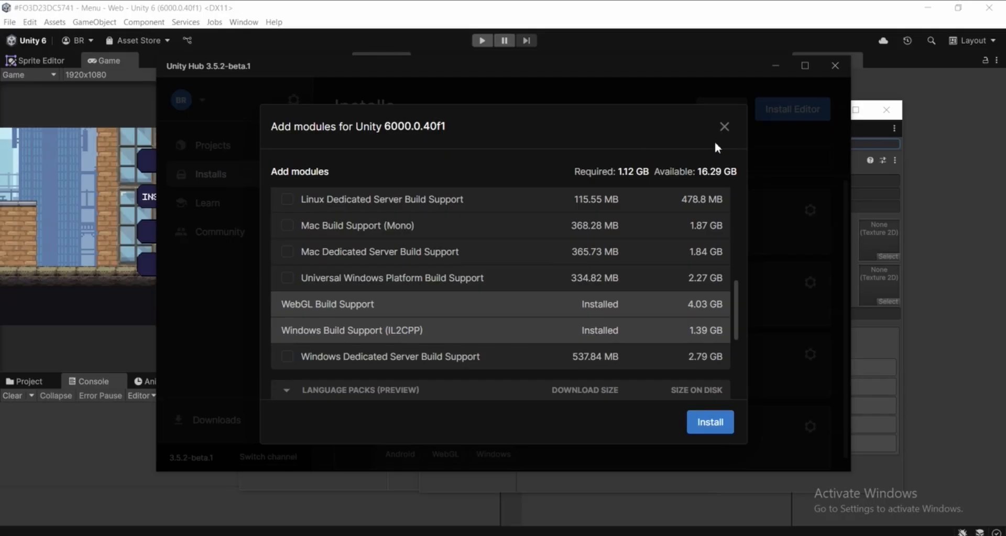
{"action": "left_click", "coordinate": [725, 126]}
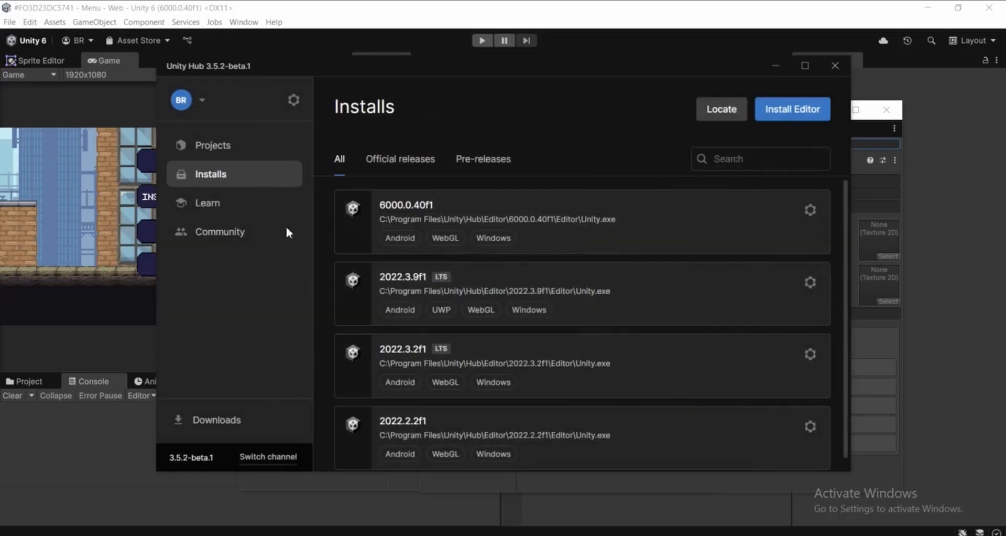
{"action": "left_click", "coordinate": [842, 68]}
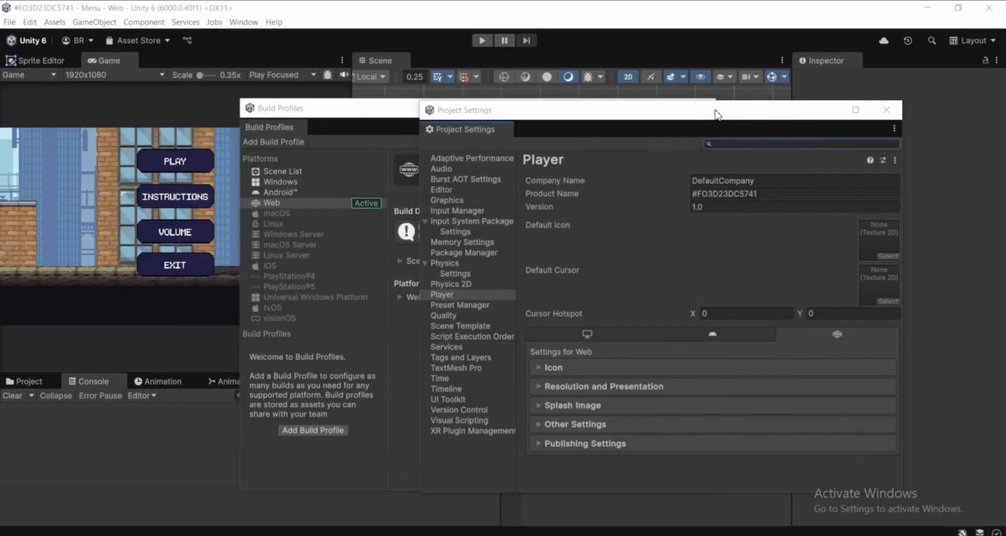
Set the company name in the Player settings to Bat Code.
{"action": "left_click_drag", "start_coordinate": [618, 112], "coordinate": [492, 87]}
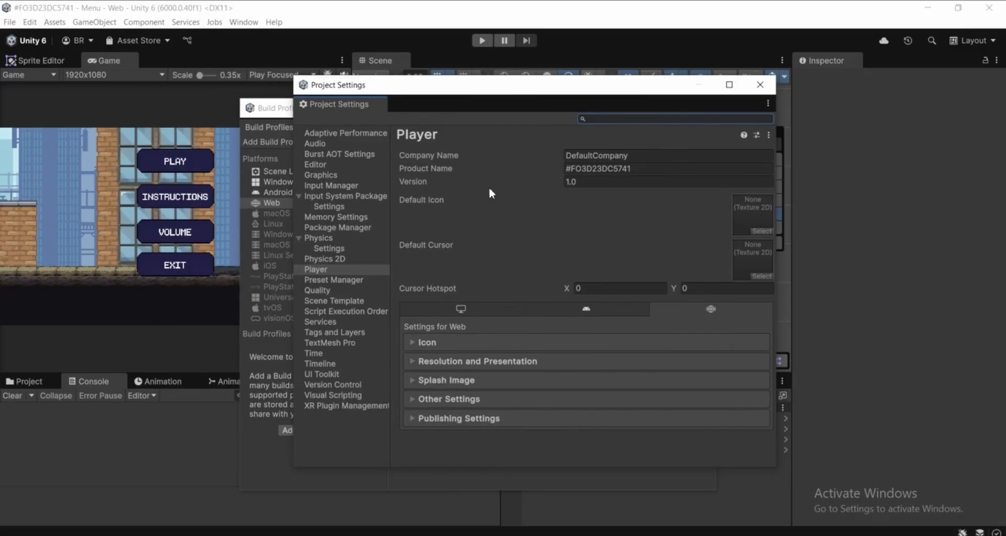
{"action": "left_click", "coordinate": [601, 155]}
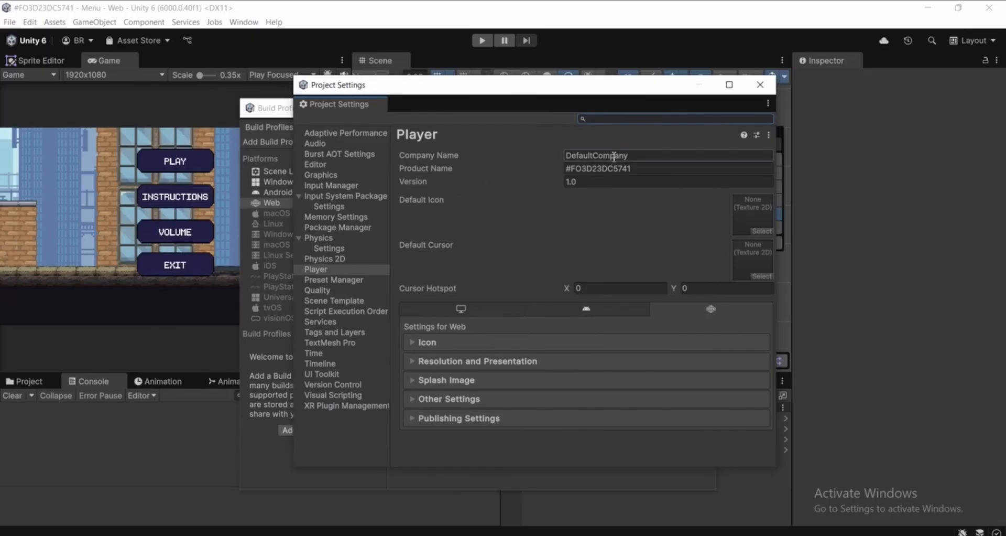
{"action": "left_click_drag", "start_coordinate": [655, 153], "coordinate": [536, 154]}
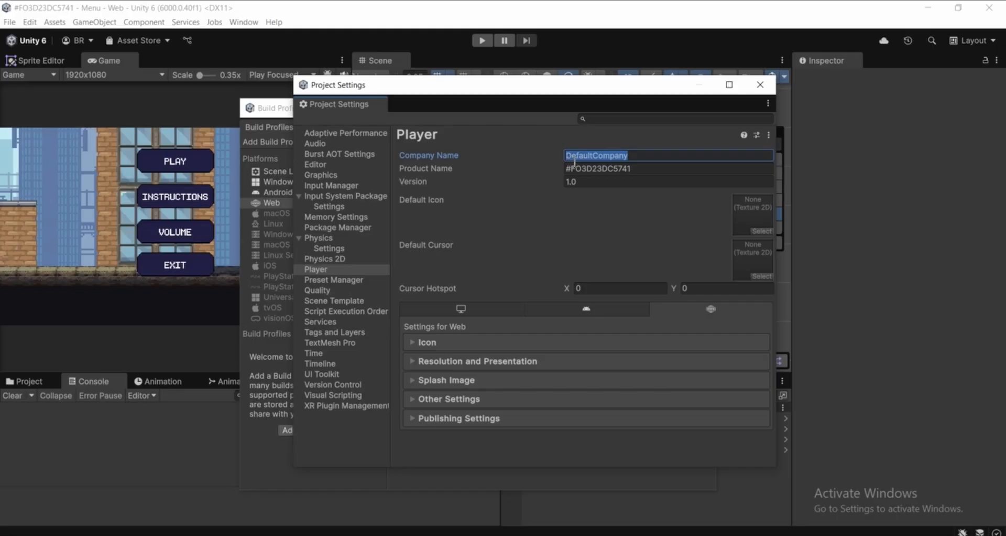
{"action": "type", "text": "bAT"}
{"action": "key", "text": "BackSpace"}
{"action": "key", "text": "BackSpace"}
{"action": "key", "text": "BackSpace"}
{"action": "type", "text": "Ba"}
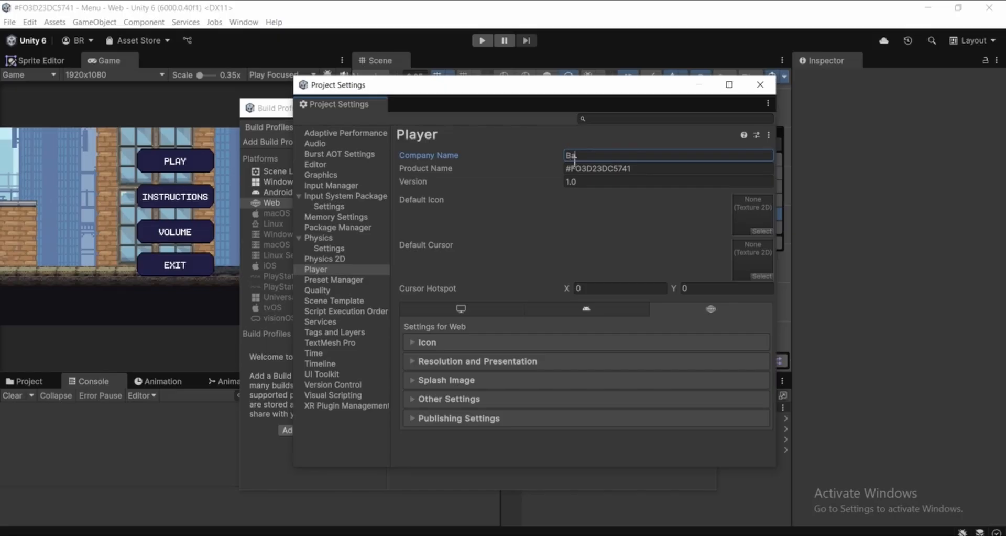
{"action": "type", "text": "t Code"}
{"action": "left_click", "coordinate": [601, 174]}
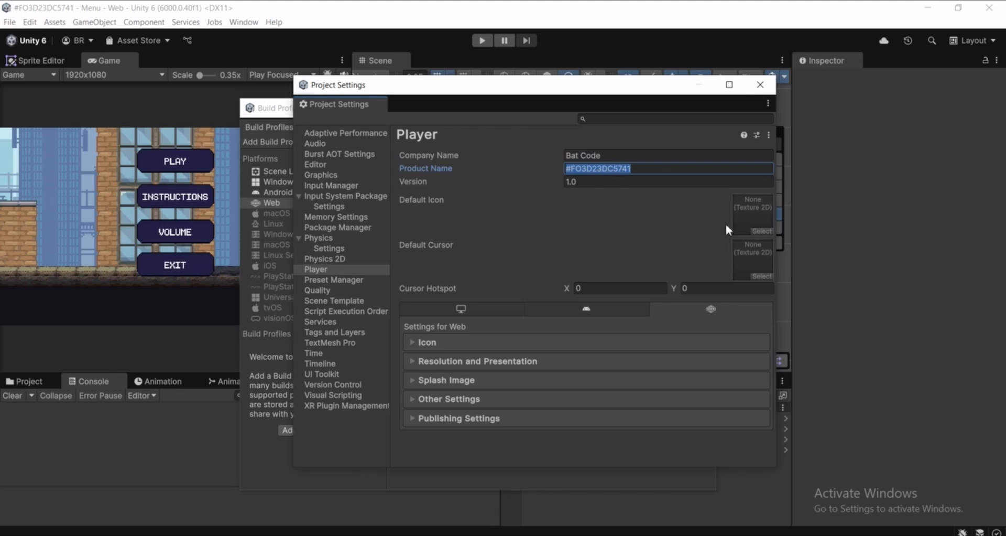
{"action": "left_click", "coordinate": [761, 232]}
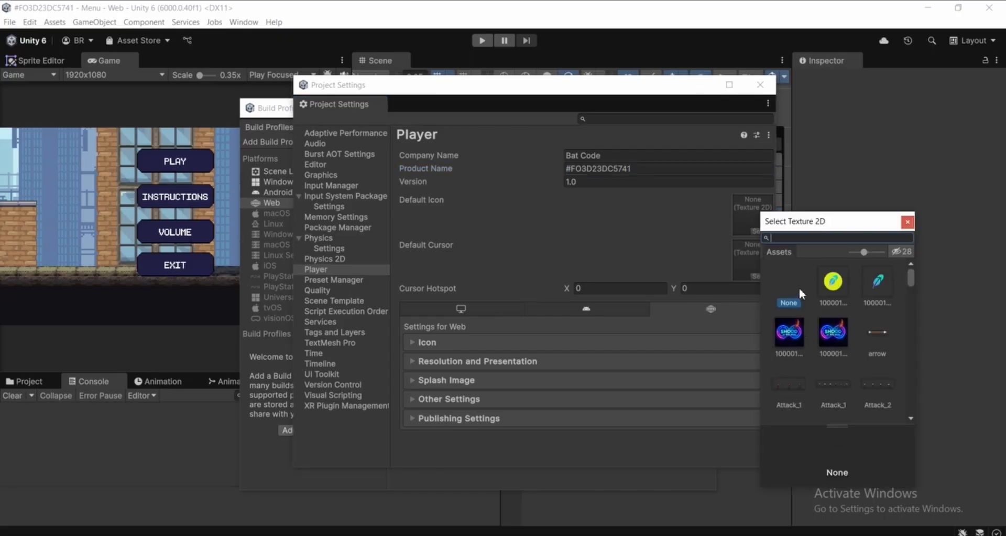
{"action": "left_click", "coordinate": [842, 281]}
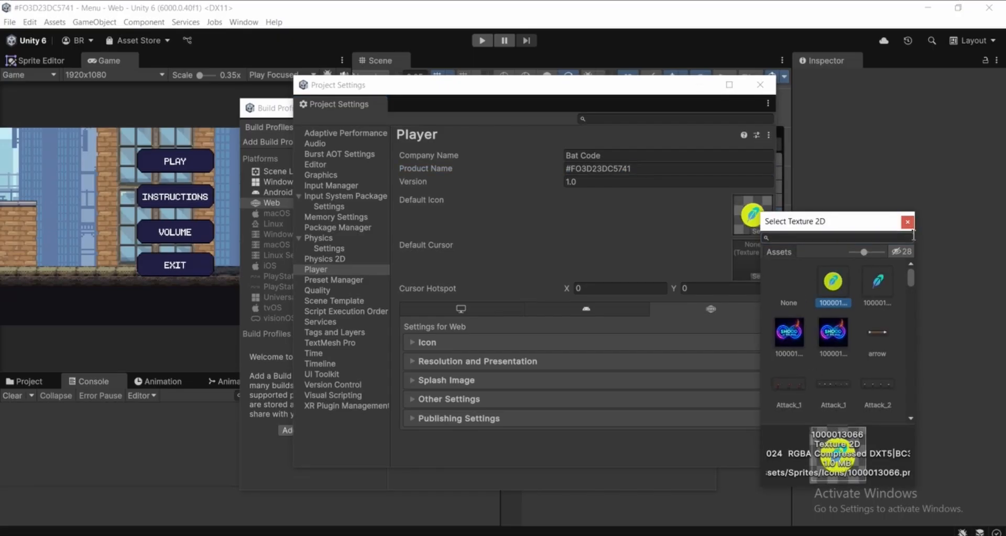
{"action": "left_click", "coordinate": [908, 222]}
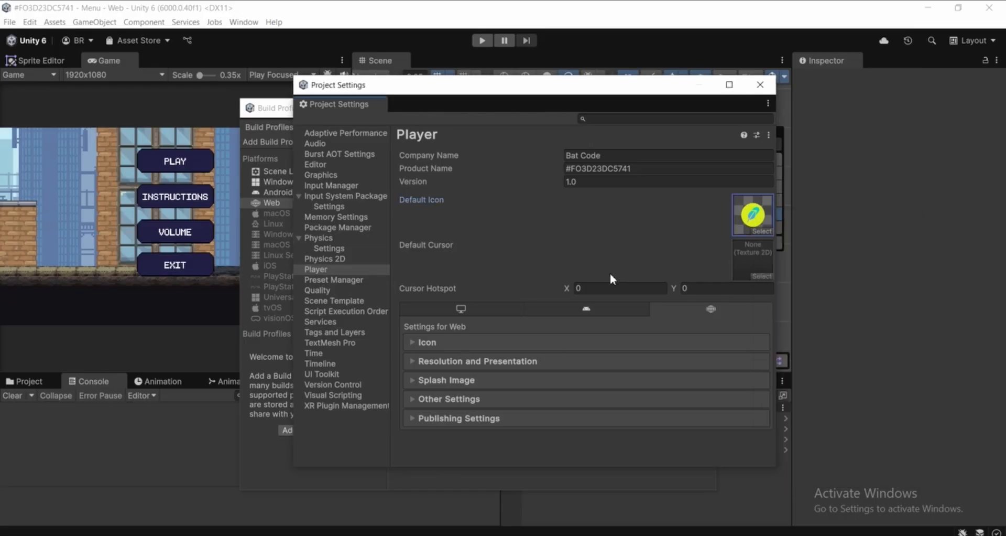
Expand the Web Publishing Settings and set the Compression Format to Brotli.
{"action": "left_click", "coordinate": [430, 418]}
{"action": "scroll", "coordinate": [556, 375], "scroll_direction": "down", "scroll_amount": 3}
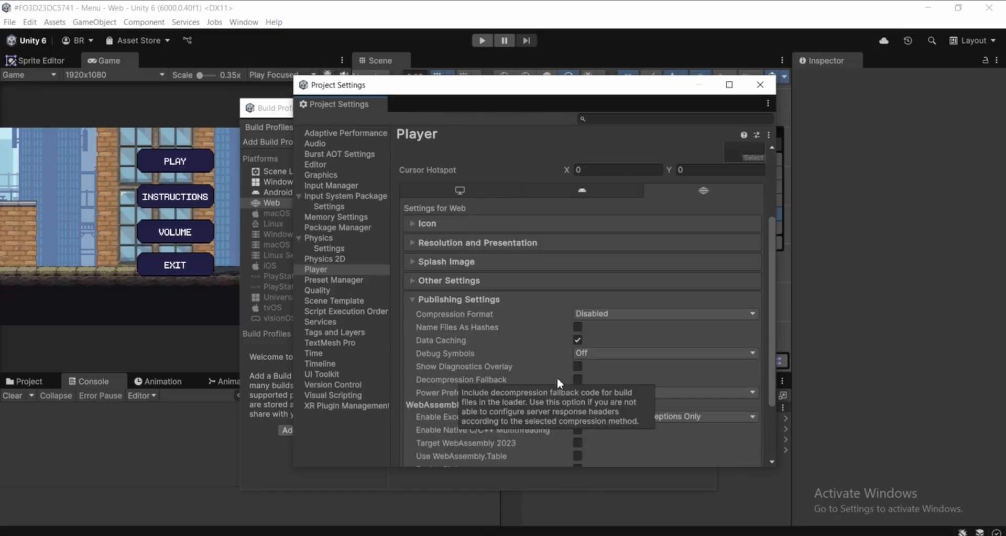
{"action": "scroll", "coordinate": [556, 376], "scroll_direction": "down", "scroll_amount": 1}
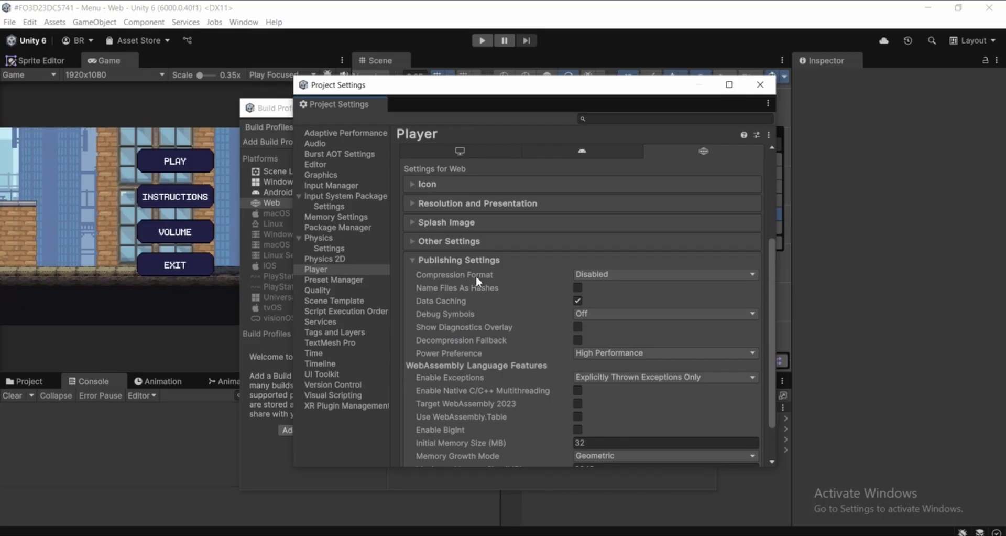
{"action": "left_click", "coordinate": [596, 274]}
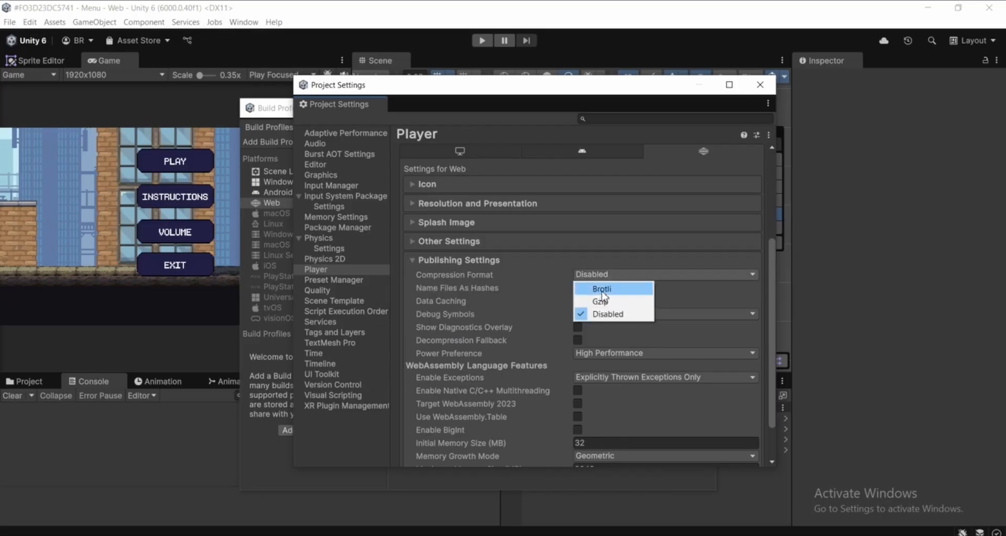
{"action": "left_click", "coordinate": [592, 289]}
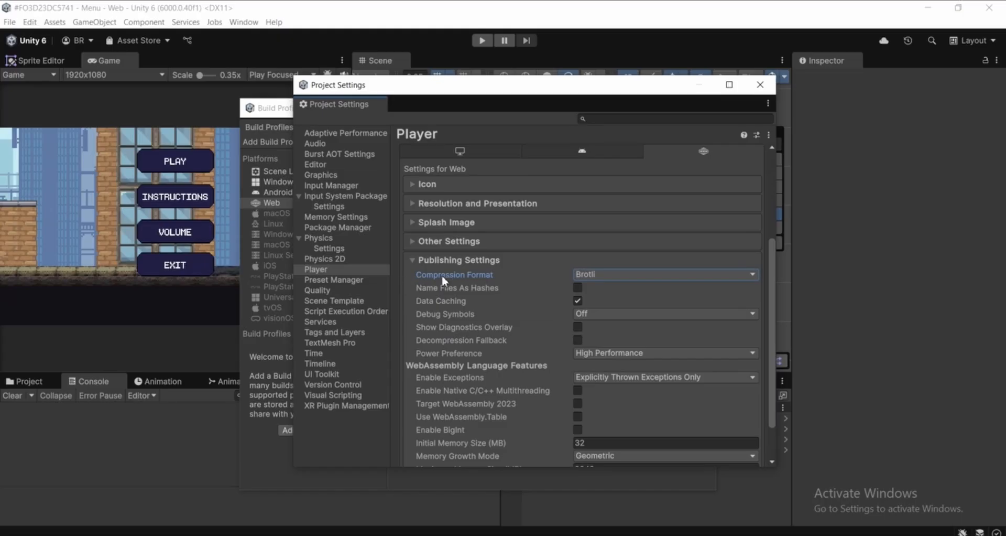
Set the Web Compression Format to Disabled and collapse the Publishing Settings.
{"action": "left_click", "coordinate": [607, 274]}
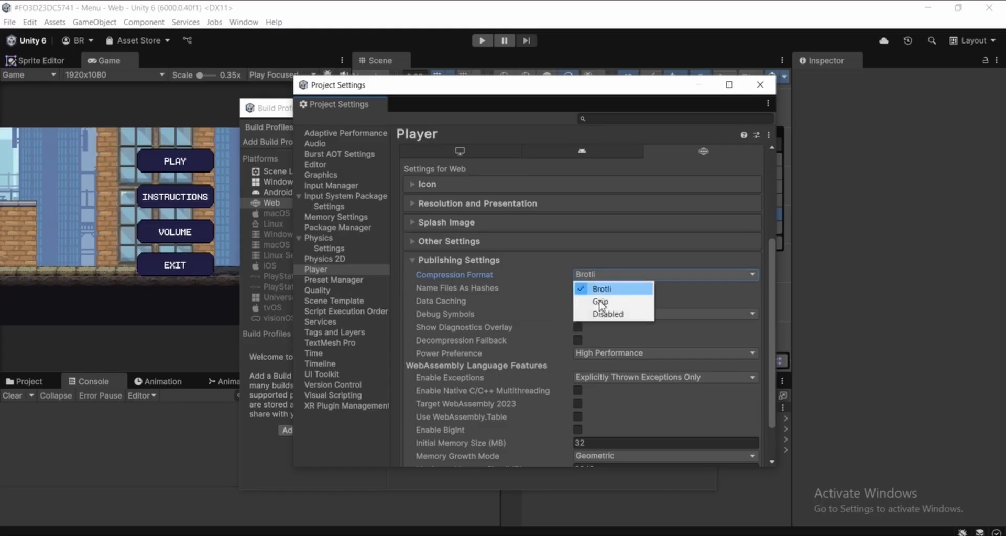
{"action": "left_click", "coordinate": [597, 314]}
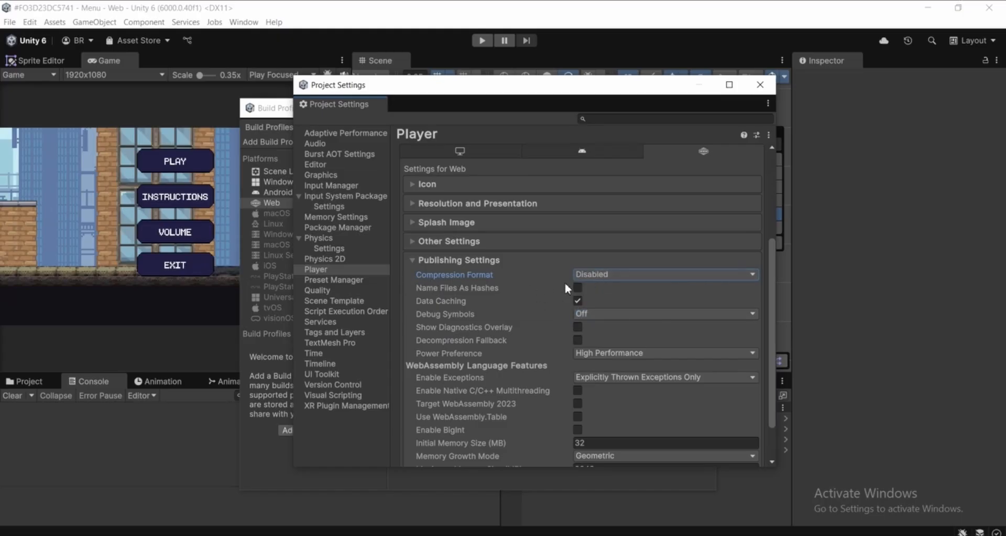
{"action": "mouse_move", "coordinate": [554, 276]}
{"action": "left_click", "coordinate": [599, 278]}
{"action": "left_click", "coordinate": [602, 314]}
{"action": "left_click", "coordinate": [440, 260]}
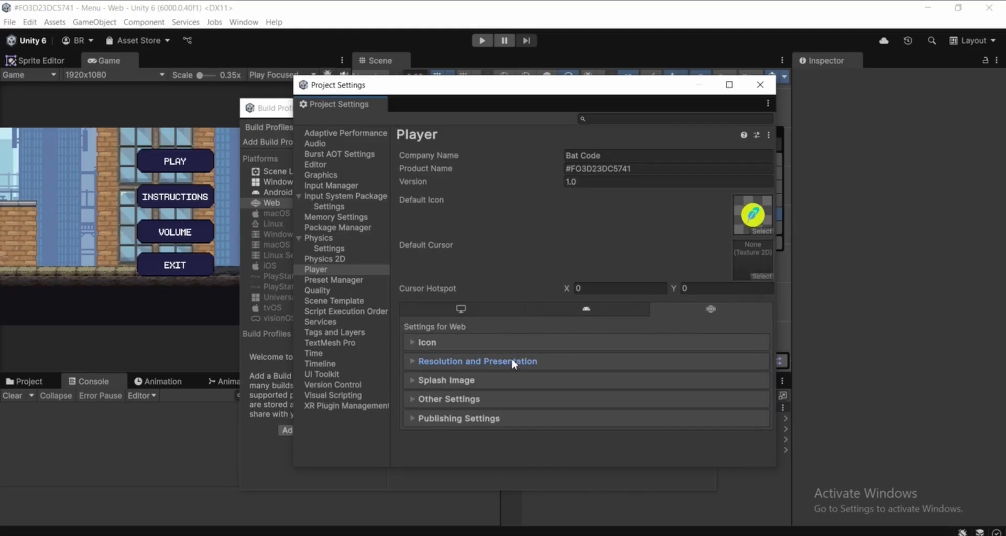
Review the Web player's Resolution and Presentation section and its Other Settings section.
{"action": "left_click", "coordinate": [412, 361]}
{"action": "scroll", "coordinate": [529, 350], "scroll_direction": "down", "scroll_amount": 3}
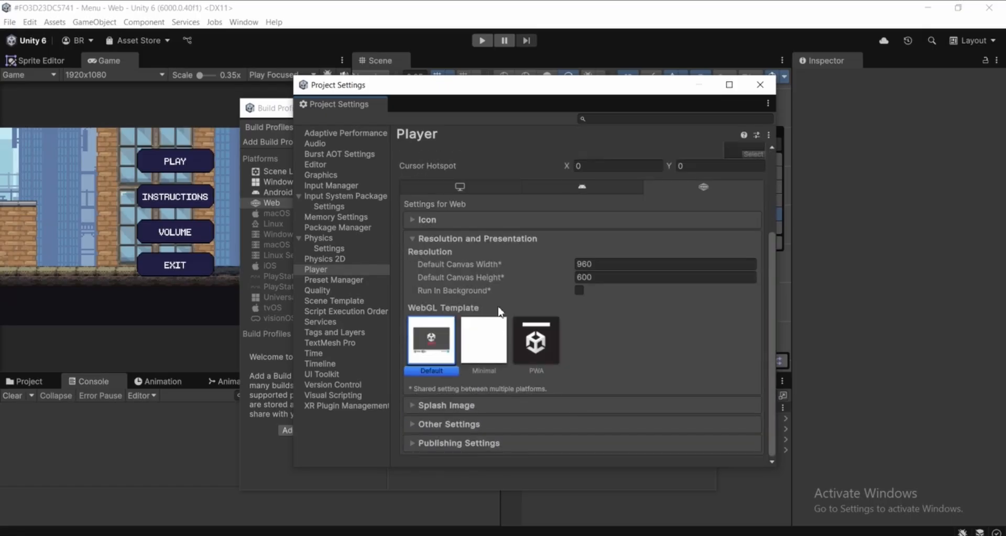
{"action": "left_click", "coordinate": [467, 238]}
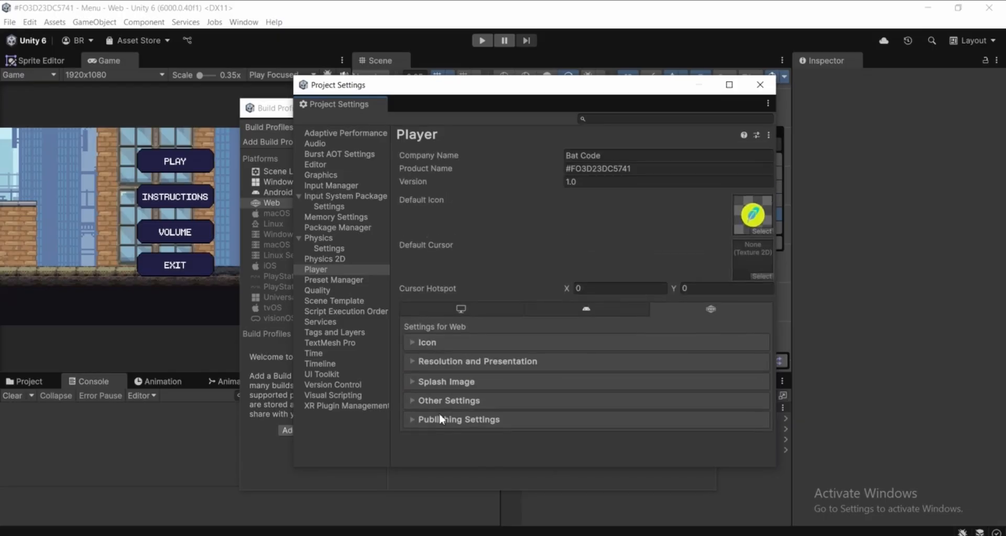
{"action": "left_click", "coordinate": [439, 397]}
{"action": "scroll", "coordinate": [497, 361], "scroll_direction": "down", "scroll_amount": 2}
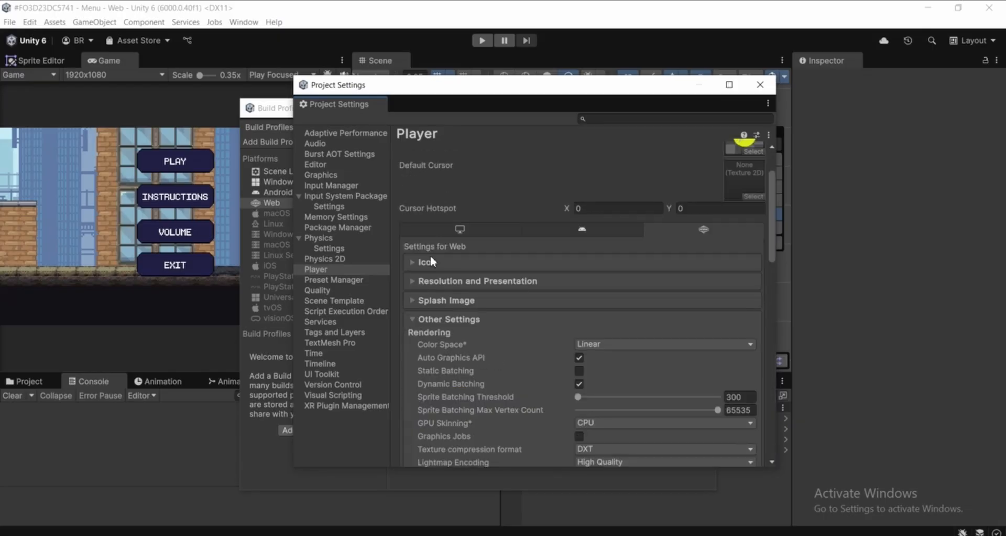
Expand the Splash Image settings and preview the current splash screen.
{"action": "left_click", "coordinate": [429, 300]}
{"action": "scroll", "coordinate": [635, 309], "scroll_direction": "down", "scroll_amount": 3}
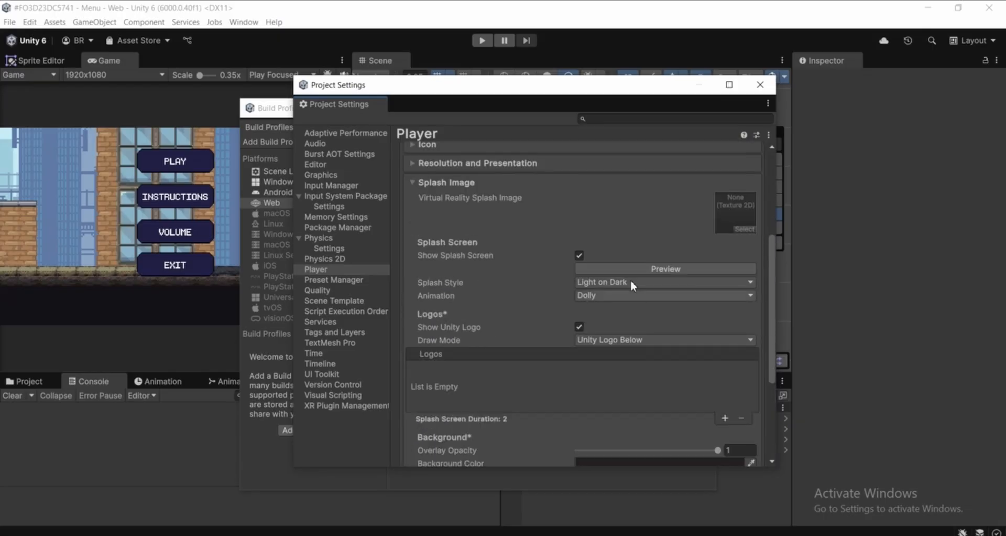
{"action": "left_click", "coordinate": [614, 269]}
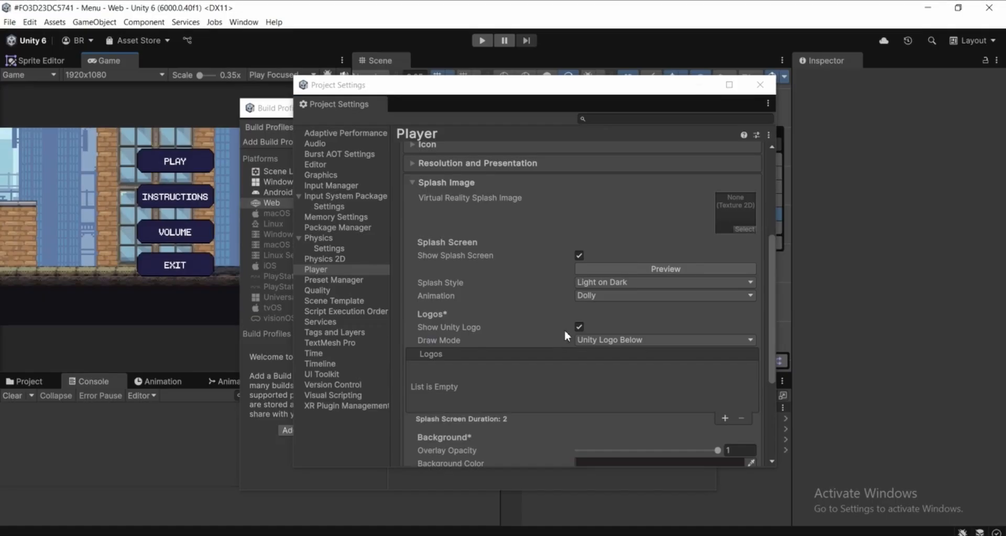
{"action": "scroll", "coordinate": [564, 328], "scroll_direction": "down", "scroll_amount": 1}
{"action": "left_click", "coordinate": [726, 378]}
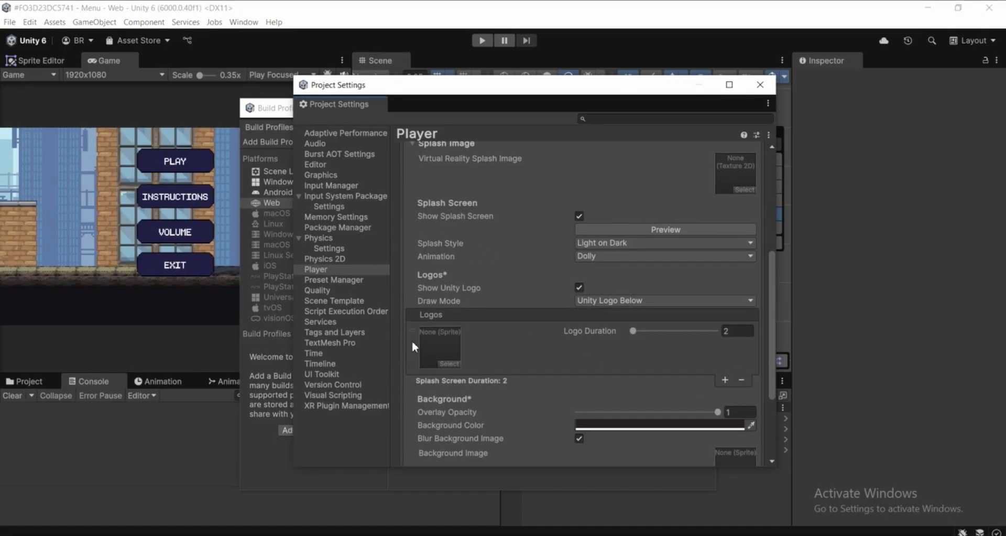
{"action": "left_click", "coordinate": [454, 363]}
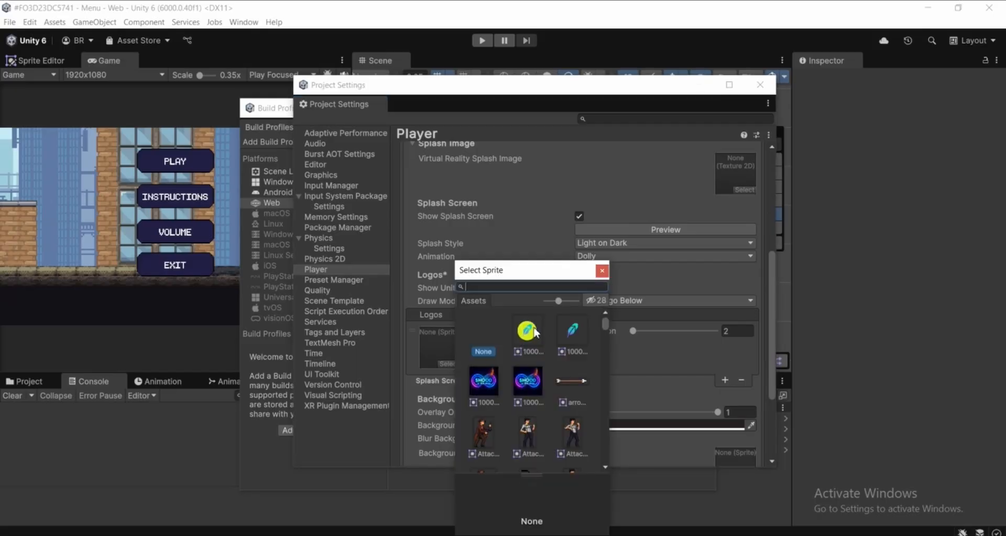
{"action": "left_click", "coordinate": [525, 383]}
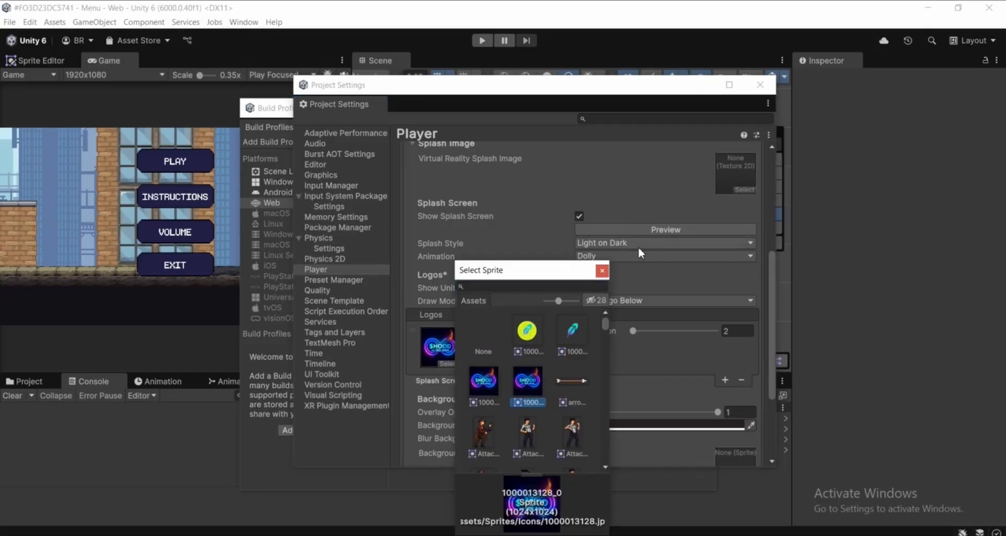
Turn off Show Unity Logo, previewing the splash screen both before and after the change.
{"action": "left_click", "coordinate": [674, 228]}
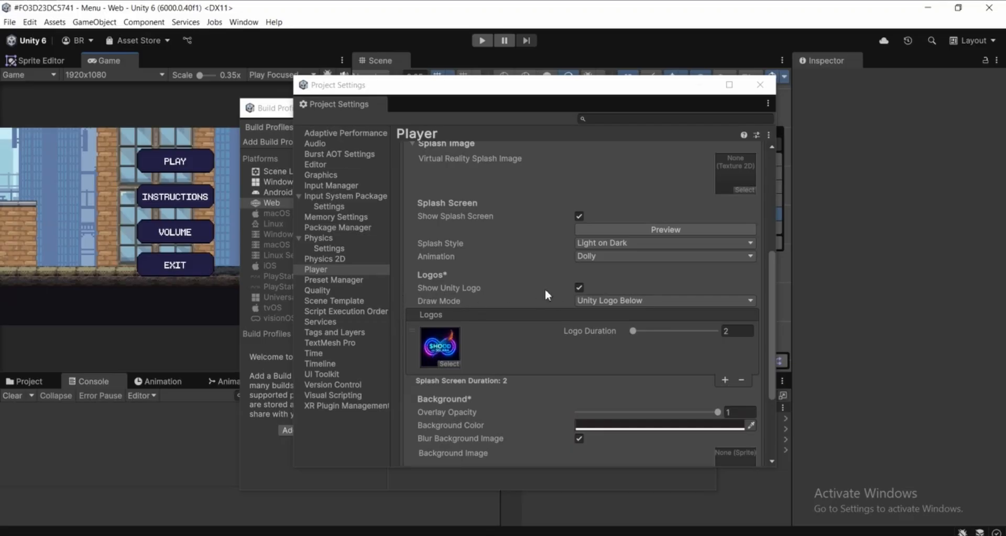
{"action": "left_click", "coordinate": [580, 287]}
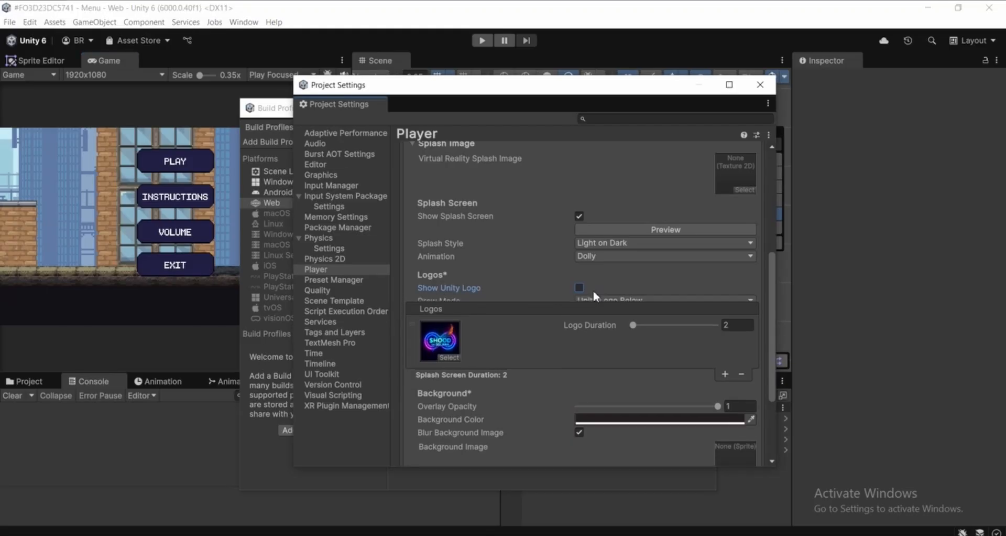
{"action": "left_click", "coordinate": [634, 228]}
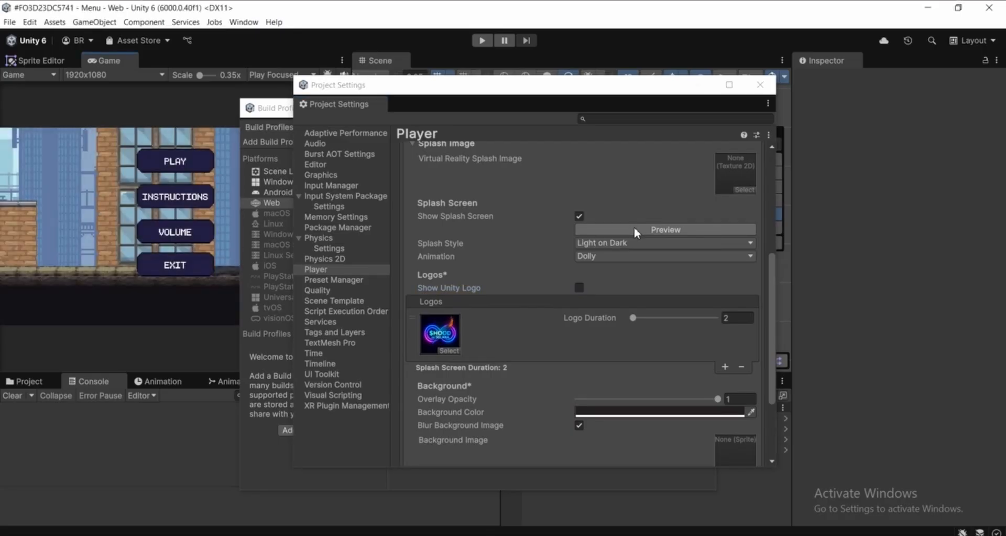
Set the splash screen's Background Color to 00000D by sampling the dark edge of the logo image.
{"action": "scroll", "coordinate": [559, 265], "scroll_direction": "down", "scroll_amount": 3}
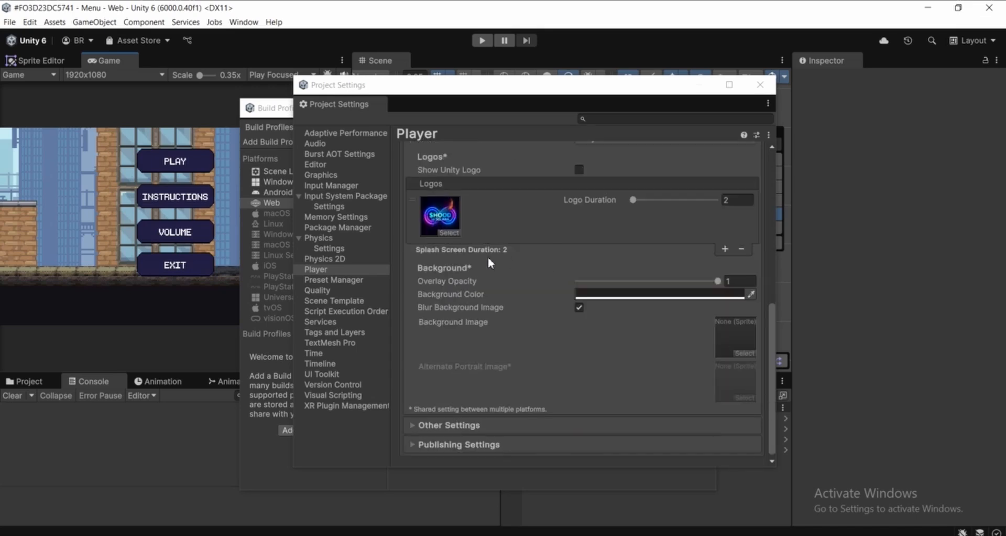
{"action": "left_click", "coordinate": [635, 294]}
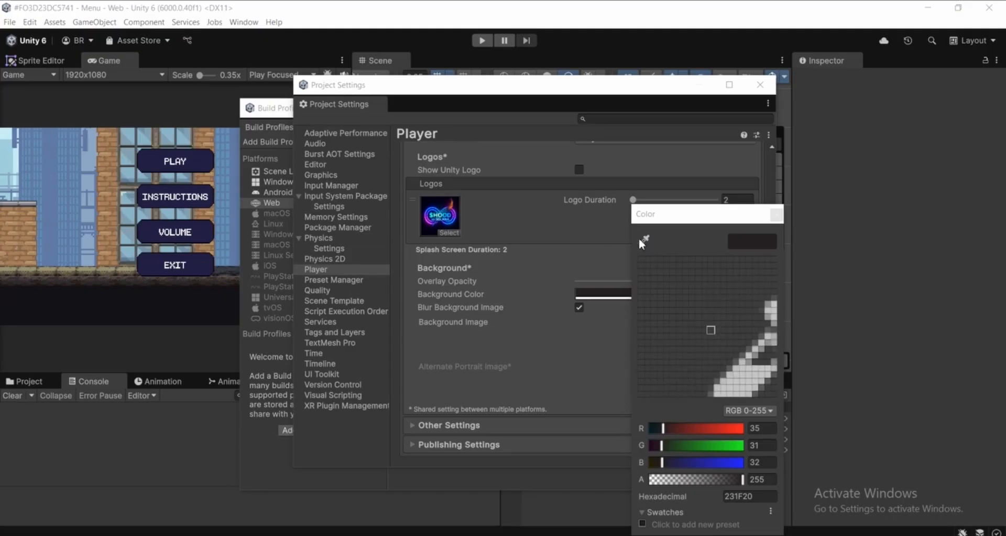
{"action": "left_click", "coordinate": [423, 195]}
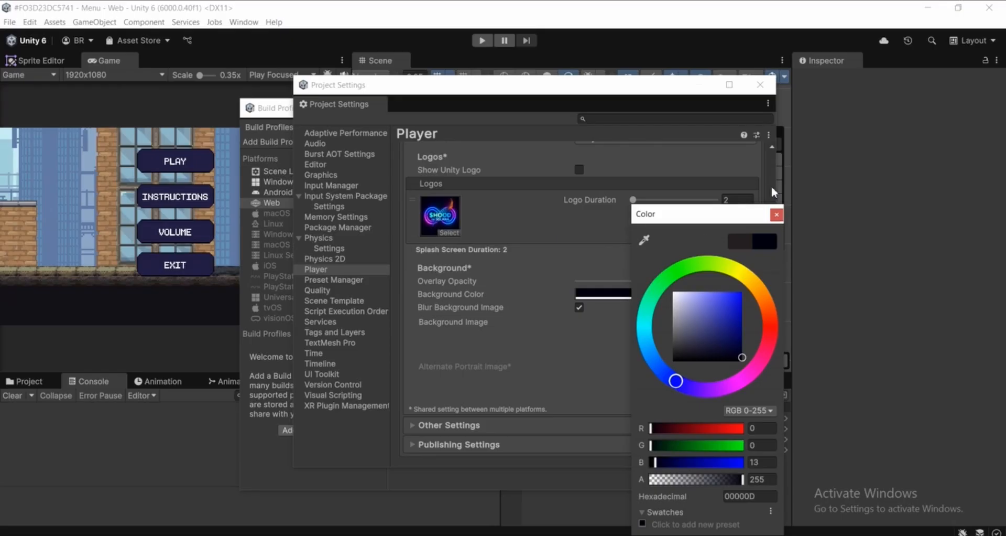
{"action": "left_click", "coordinate": [776, 214]}
Preview the splash screen again to check the logo against the new background color.
{"action": "scroll", "coordinate": [559, 250], "scroll_direction": "up", "scroll_amount": 3}
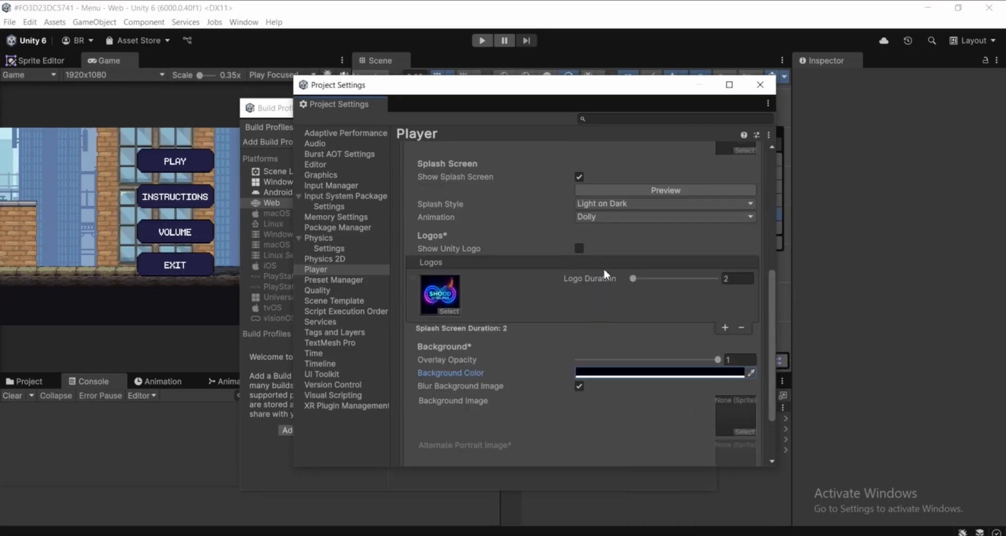
{"action": "left_click", "coordinate": [624, 190]}
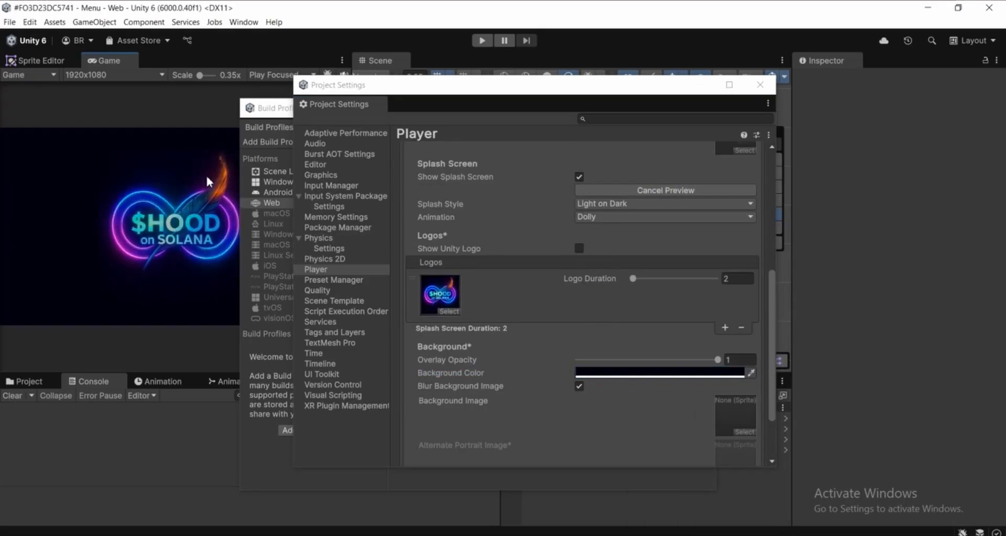
{"action": "left_click", "coordinate": [605, 191]}
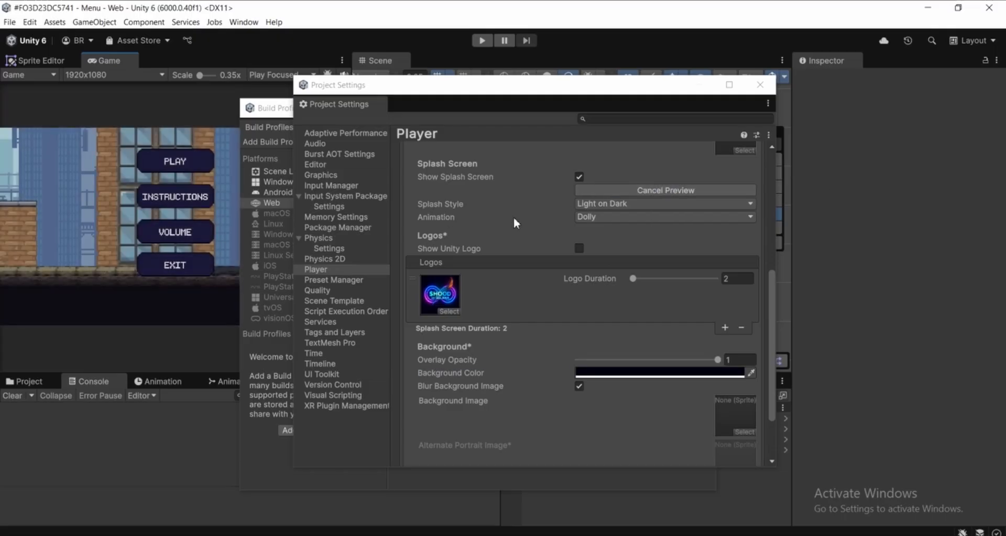
{"action": "left_click", "coordinate": [606, 190]}
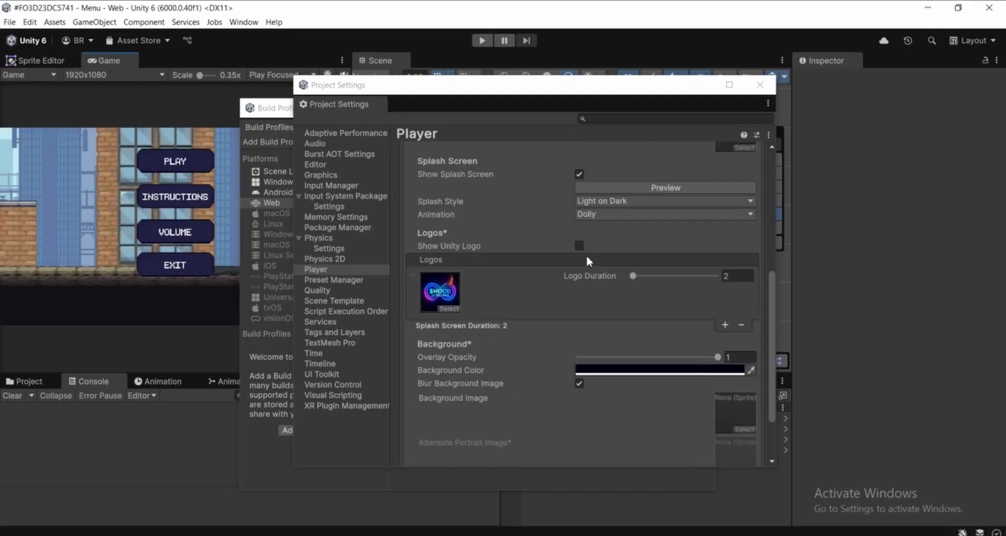
{"action": "scroll", "coordinate": [586, 253], "scroll_direction": "up", "scroll_amount": 2}
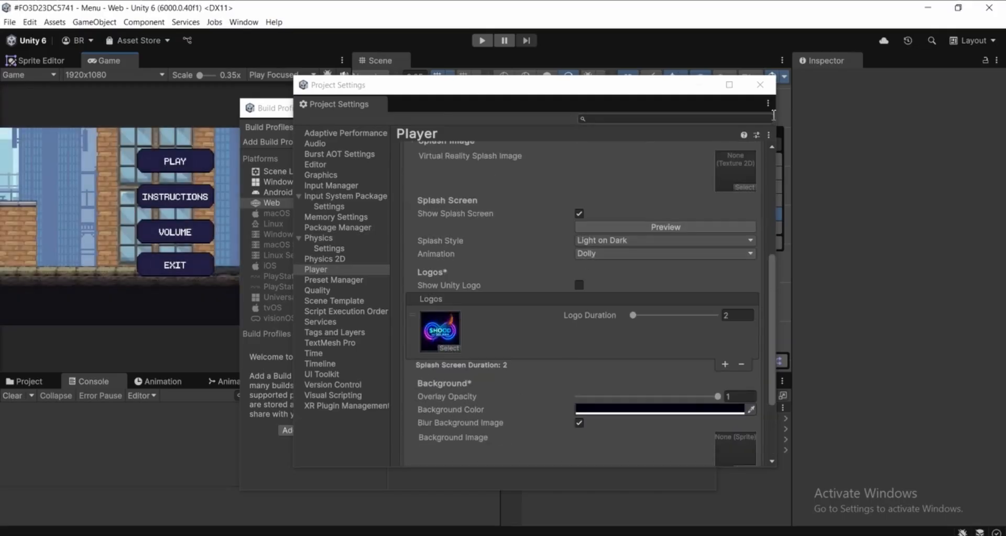
Close the Project Settings and start a Build And Run for the Web platform.
{"action": "left_click", "coordinate": [761, 86]}
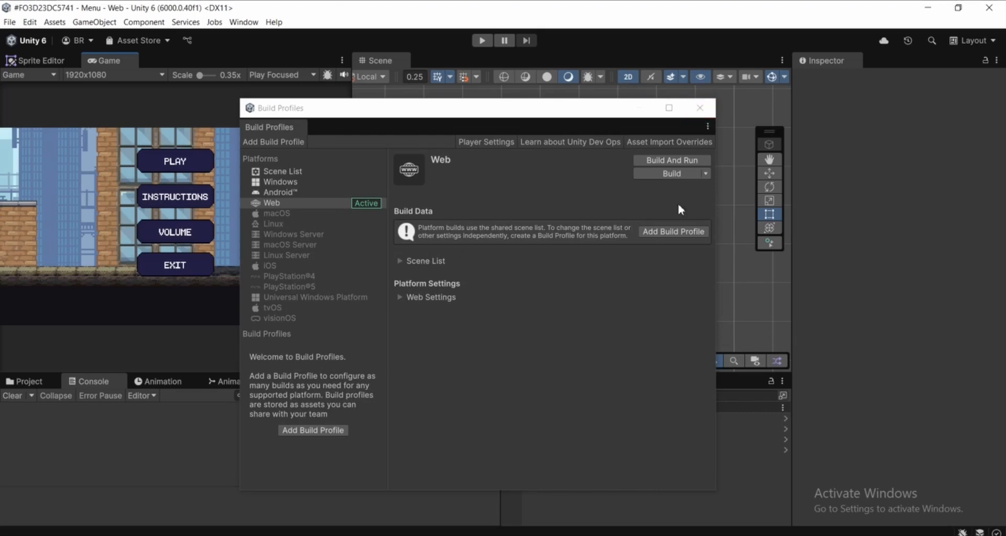
{"action": "left_click", "coordinate": [668, 161]}
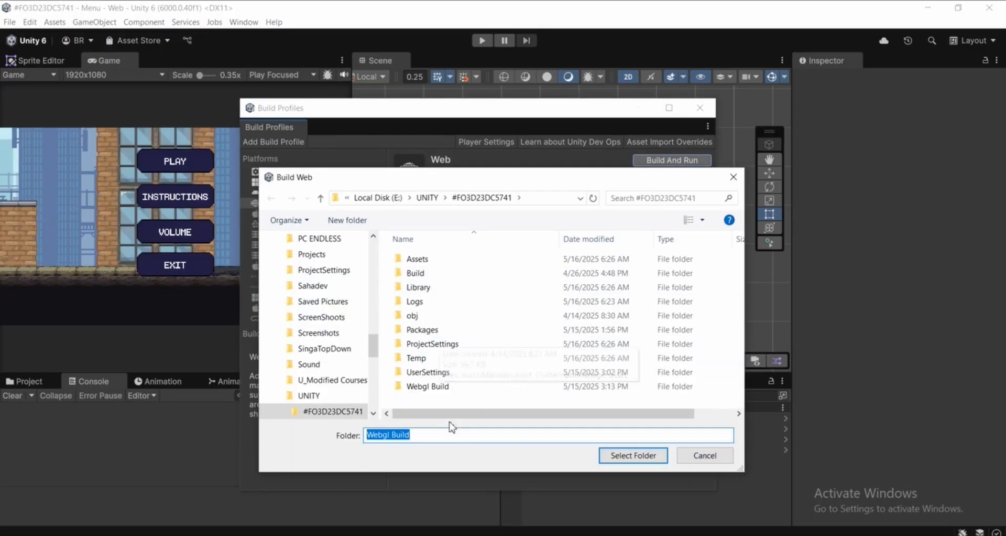
{"action": "left_click", "coordinate": [432, 401]}
{"action": "right_click", "coordinate": [432, 402]}
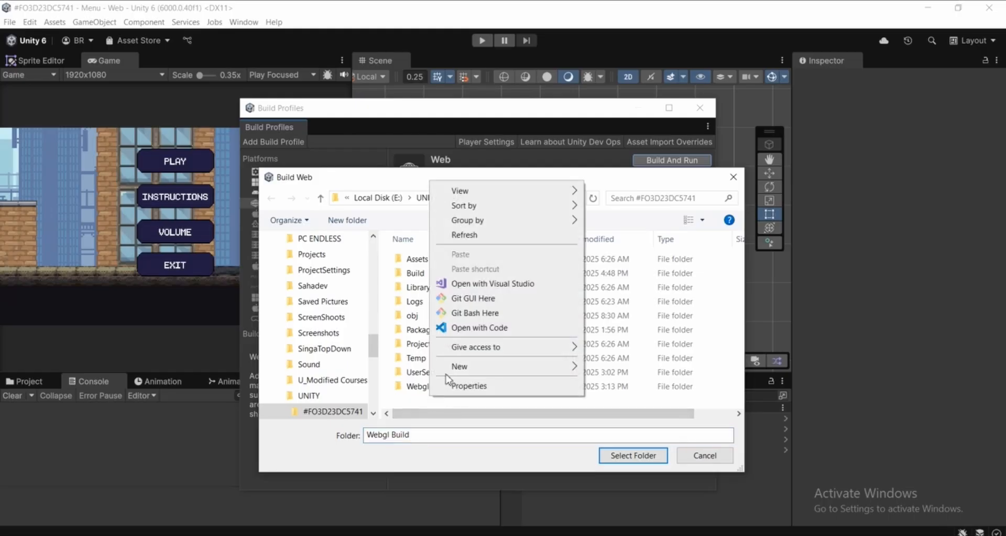
{"action": "mouse_move", "coordinate": [463, 367]}
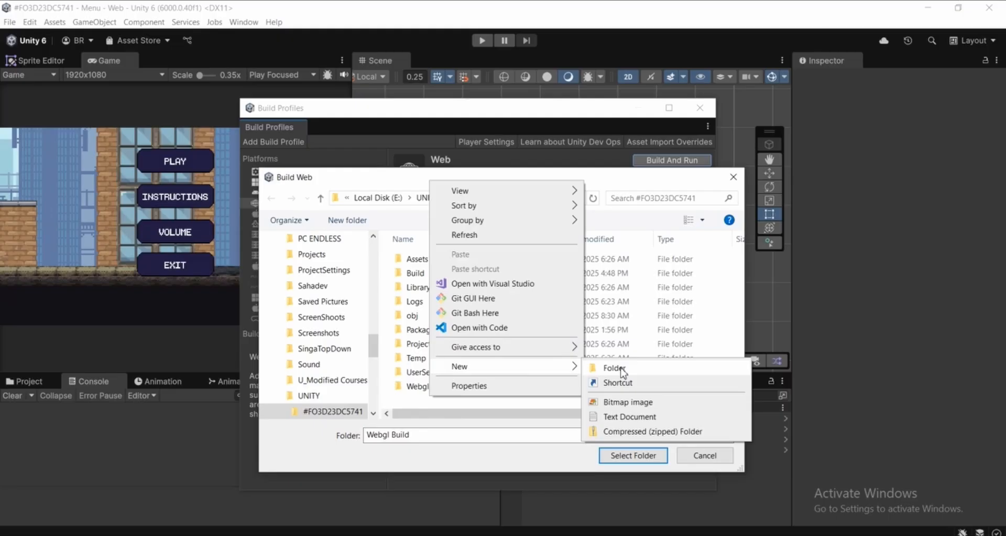
{"action": "left_click", "coordinate": [401, 405]}
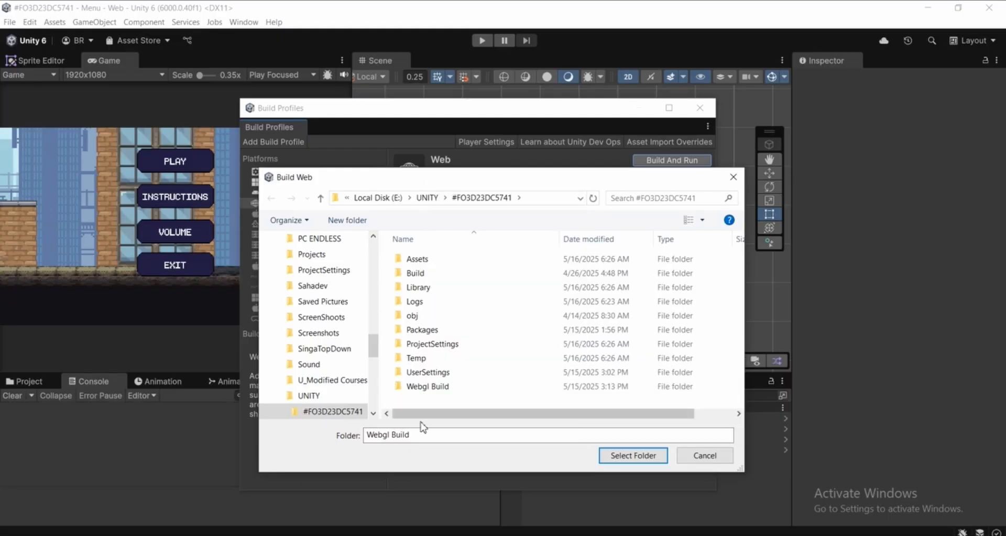
Choose the existing Webgl Build folder as the destination for the Web build.
{"action": "left_click", "coordinate": [423, 390]}
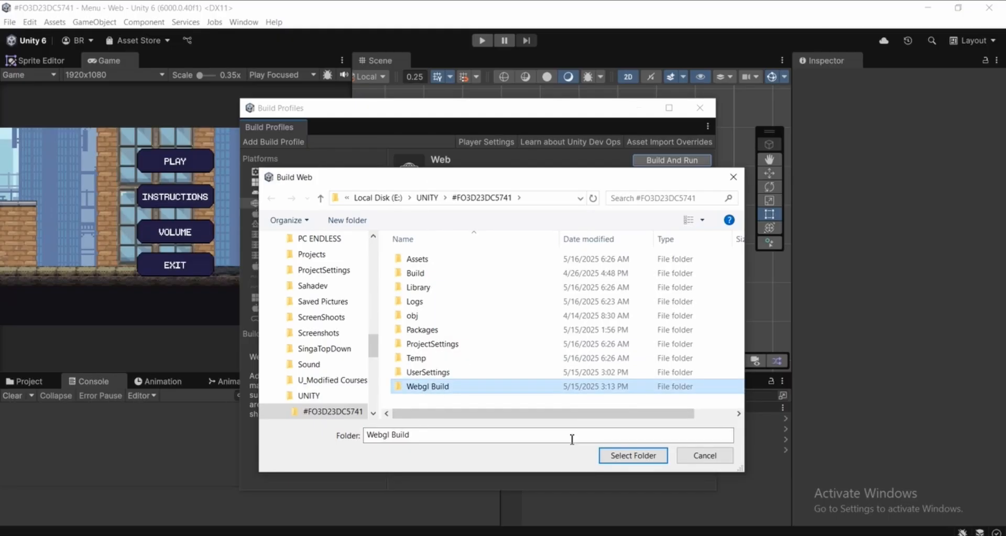
{"action": "left_click", "coordinate": [633, 455]}
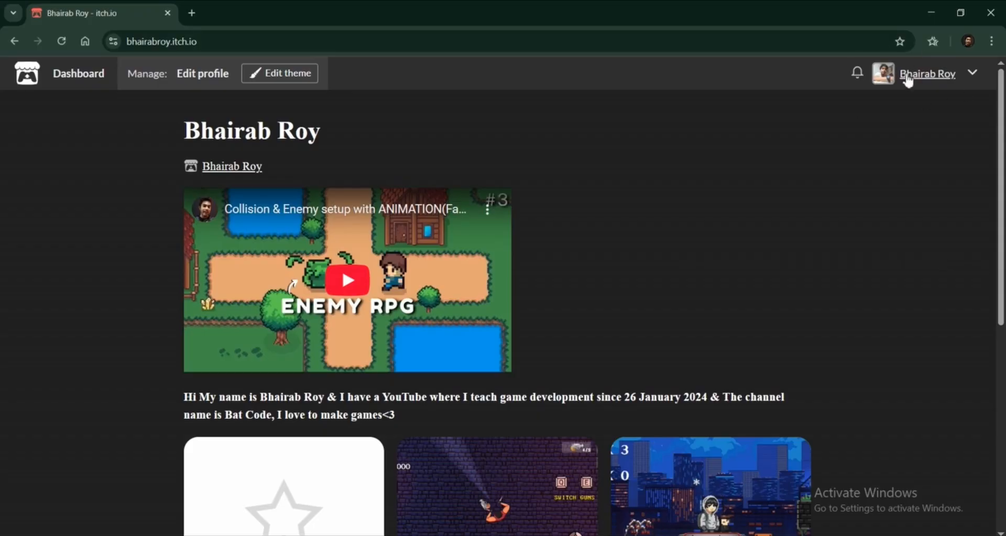
Switch to itch.io in the browser and open the form for uploading a new project.
{"action": "left_click", "coordinate": [974, 76]}
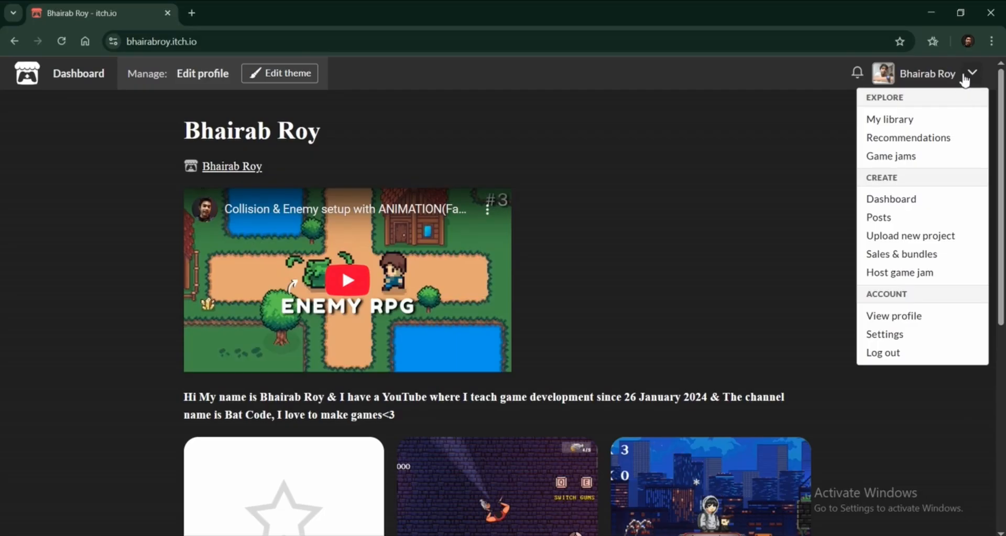
{"action": "left_click", "coordinate": [896, 239]}
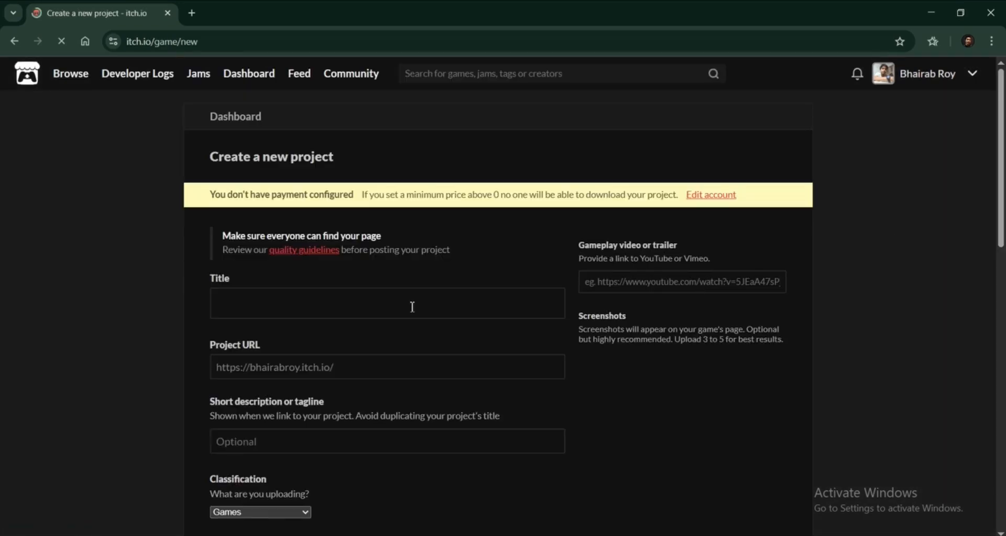
{"action": "scroll", "coordinate": [386, 305], "scroll_direction": "down", "scroll_amount": 6}
{"action": "scroll", "coordinate": [387, 305], "scroll_direction": "up", "scroll_amount": 6}
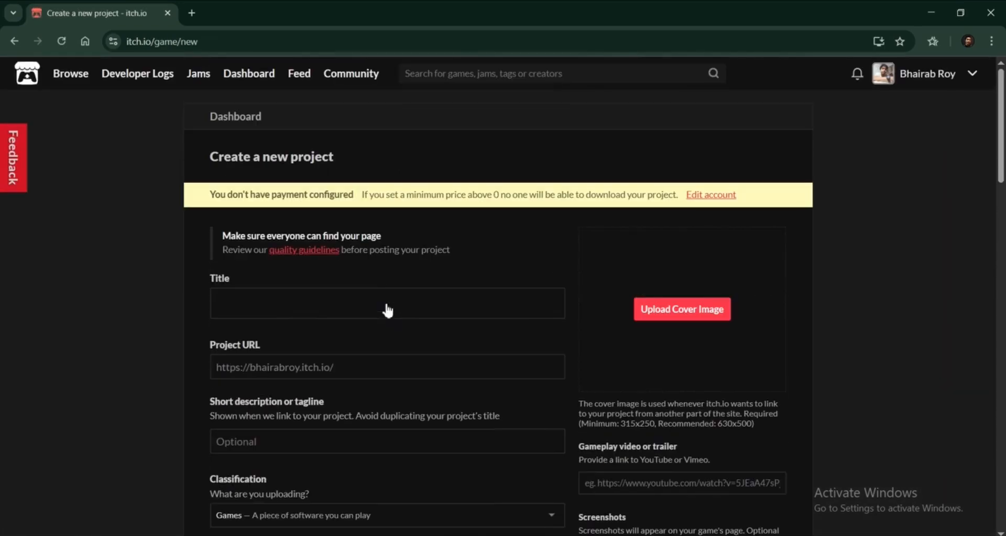
Enter TestGame as the title of the new project.
{"action": "left_click", "coordinate": [240, 300]}
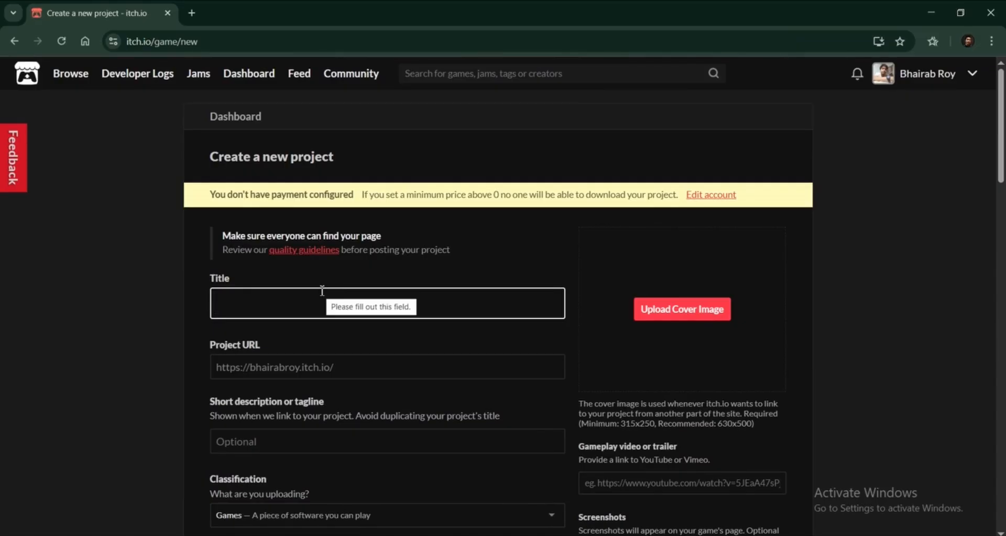
{"action": "type", "text": "Test"}
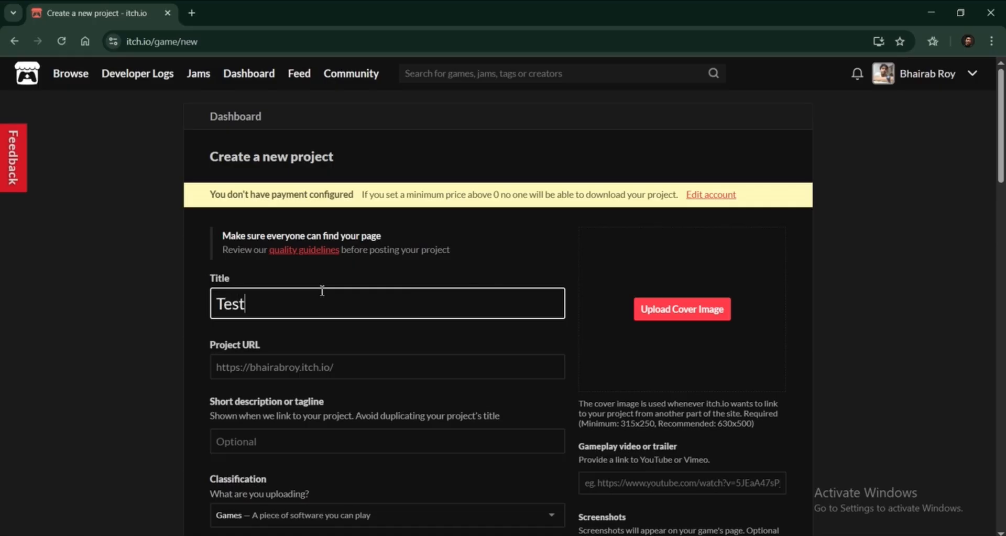
{"action": "type", "text": "Game"}
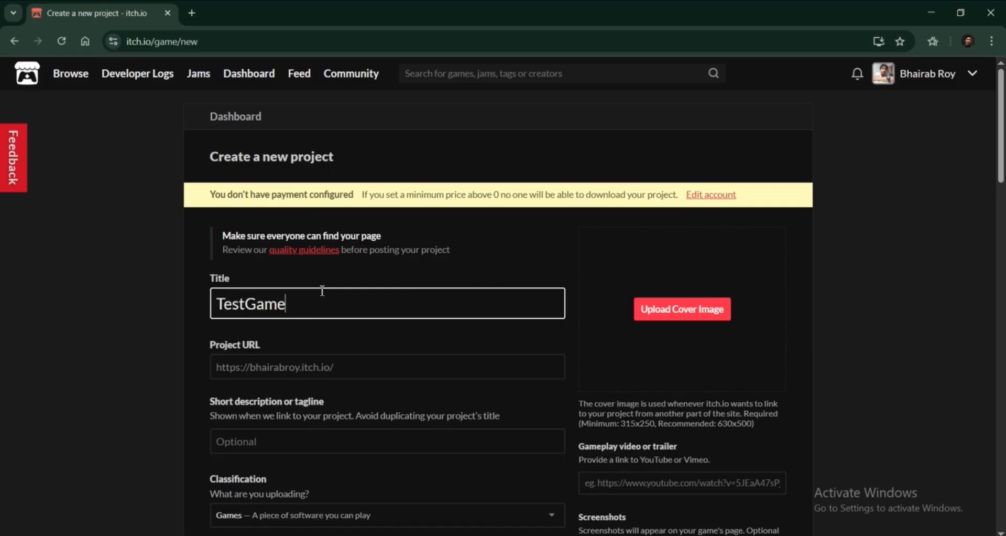
Check the generated project URL and the minimum and recommended cover image sizes.
{"action": "left_click", "coordinate": [352, 370]}
{"action": "left_click_drag", "start_coordinate": [427, 366], "coordinate": [200, 387]}
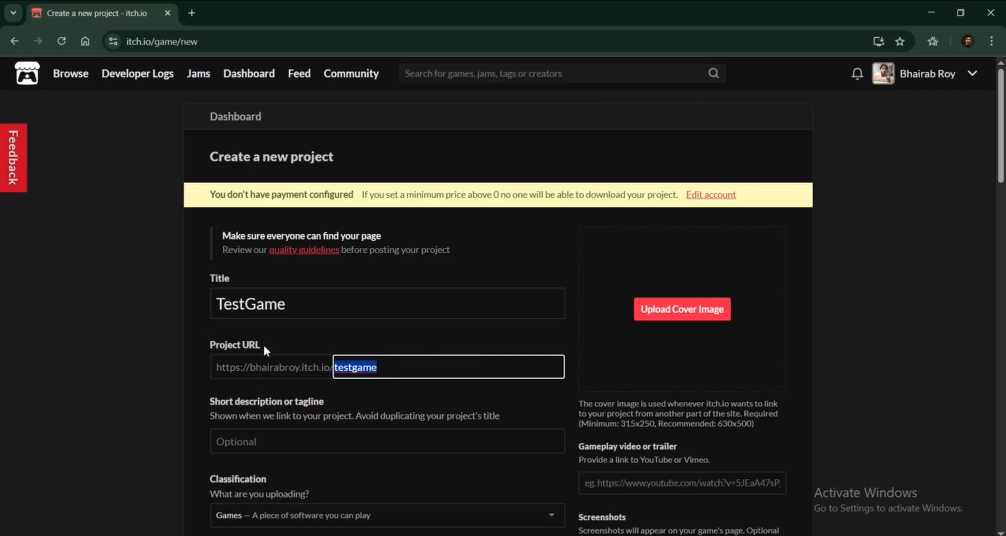
{"action": "left_click", "coordinate": [408, 366]}
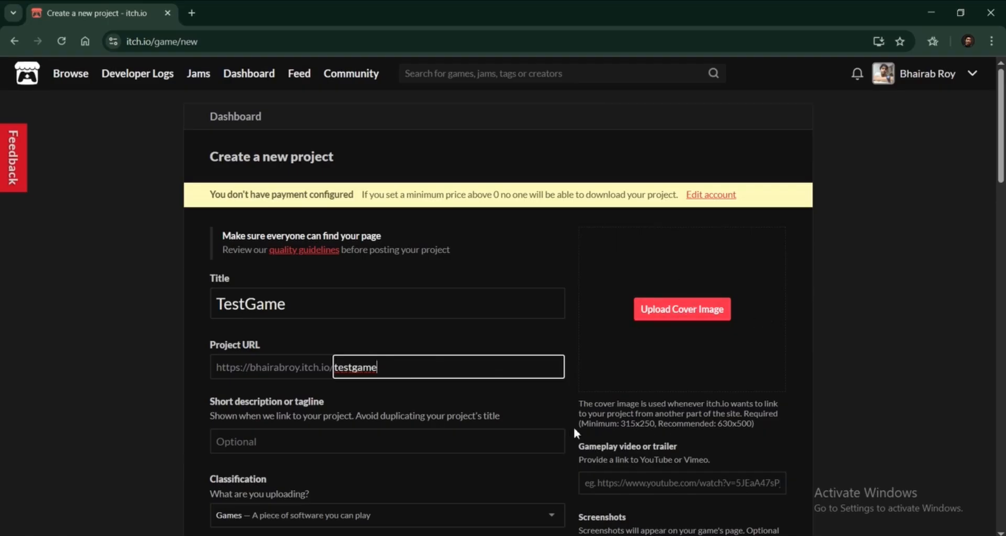
{"action": "left_click_drag", "start_coordinate": [577, 424], "coordinate": [753, 427]}
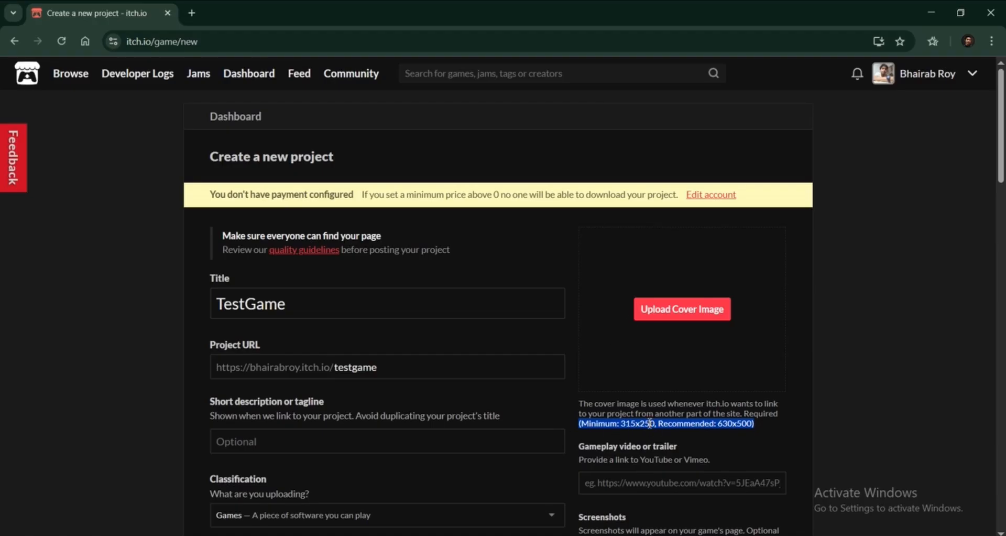
Choose Games as the project's classification.
{"action": "scroll", "coordinate": [674, 419], "scroll_direction": "down", "scroll_amount": 3}
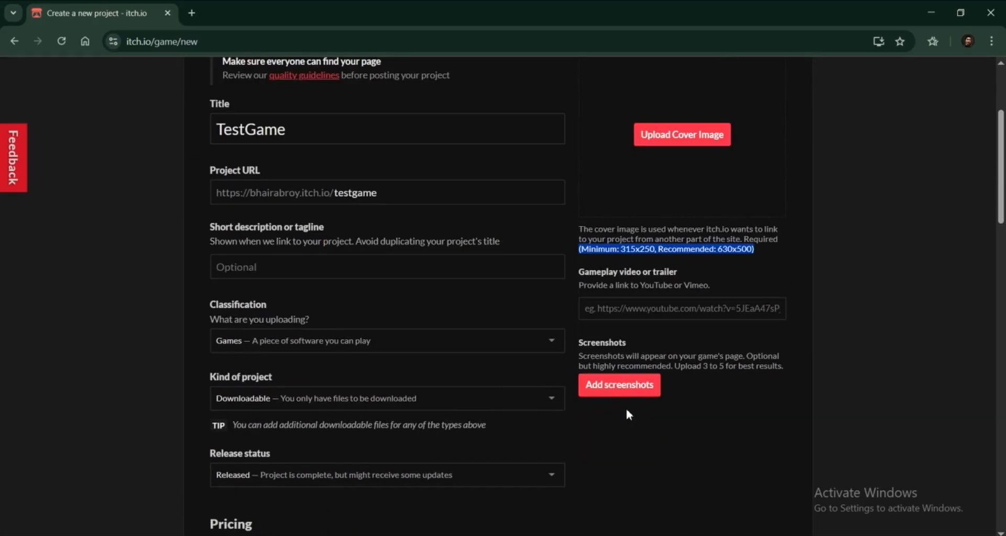
{"action": "scroll", "coordinate": [625, 408], "scroll_direction": "up", "scroll_amount": 3}
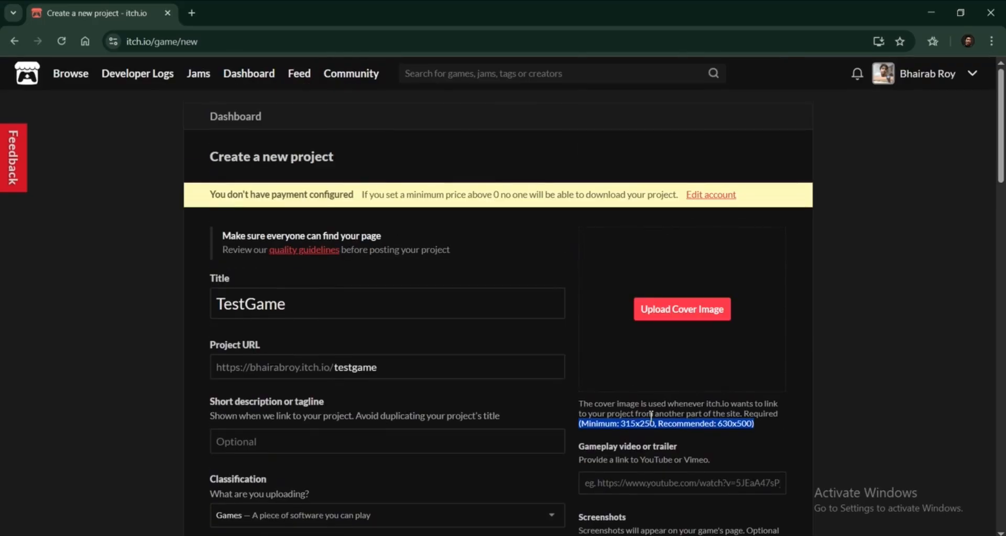
{"action": "scroll", "coordinate": [651, 413], "scroll_direction": "down", "scroll_amount": 3}
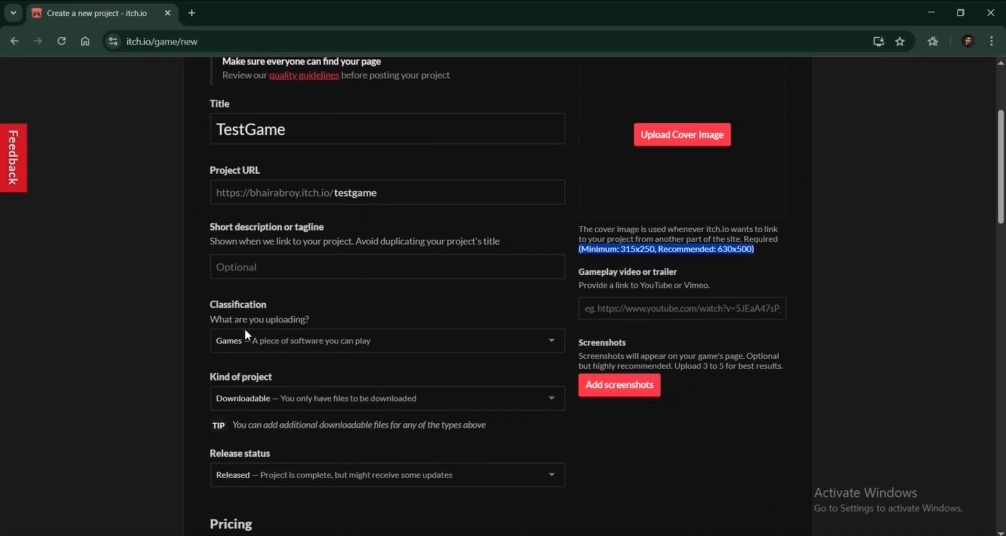
{"action": "left_click", "coordinate": [249, 350]}
{"action": "left_click", "coordinate": [245, 366]}
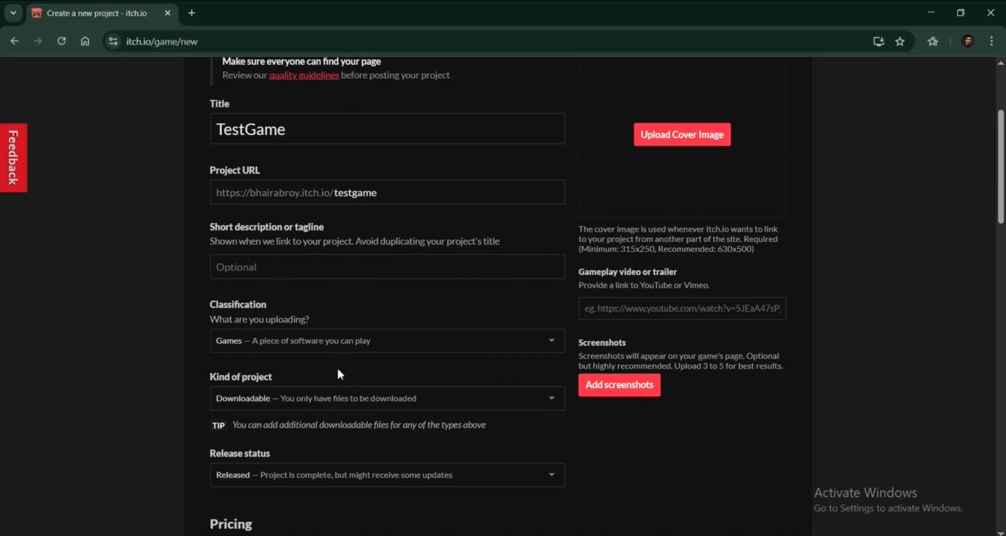
Set the kind of project to HTML, a ZIP or HTML file played in the browser.
{"action": "scroll", "coordinate": [425, 351], "scroll_direction": "down", "scroll_amount": 3}
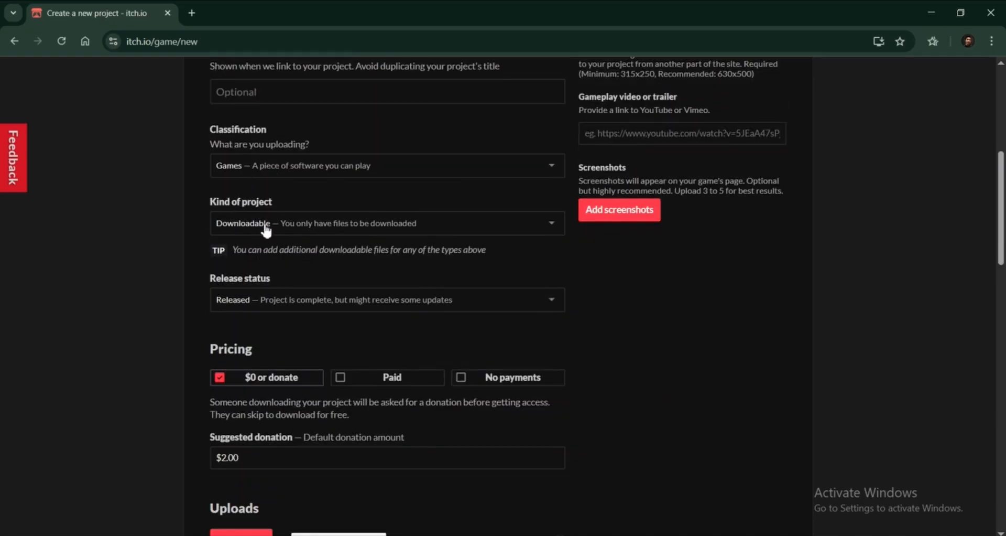
{"action": "left_click", "coordinate": [303, 229]}
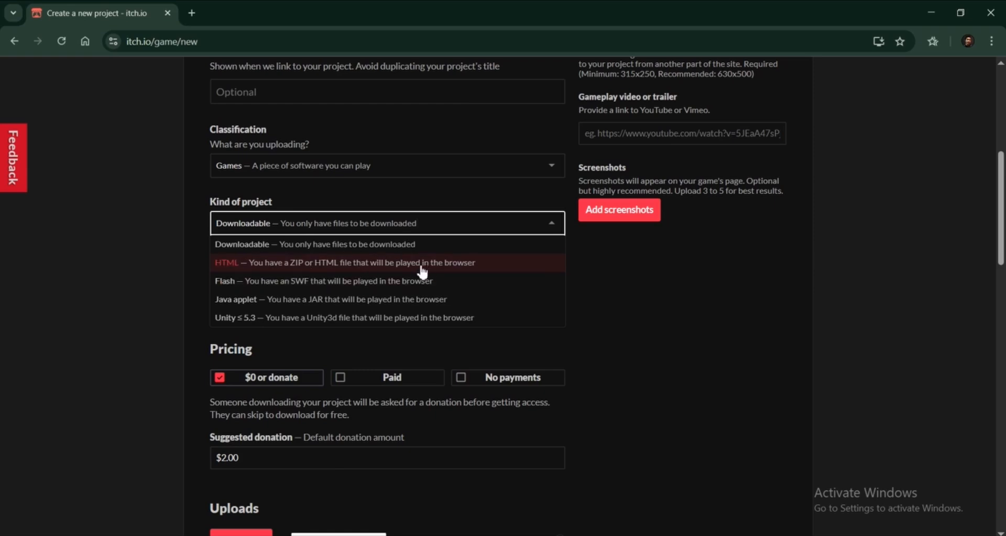
{"action": "left_click", "coordinate": [331, 267]}
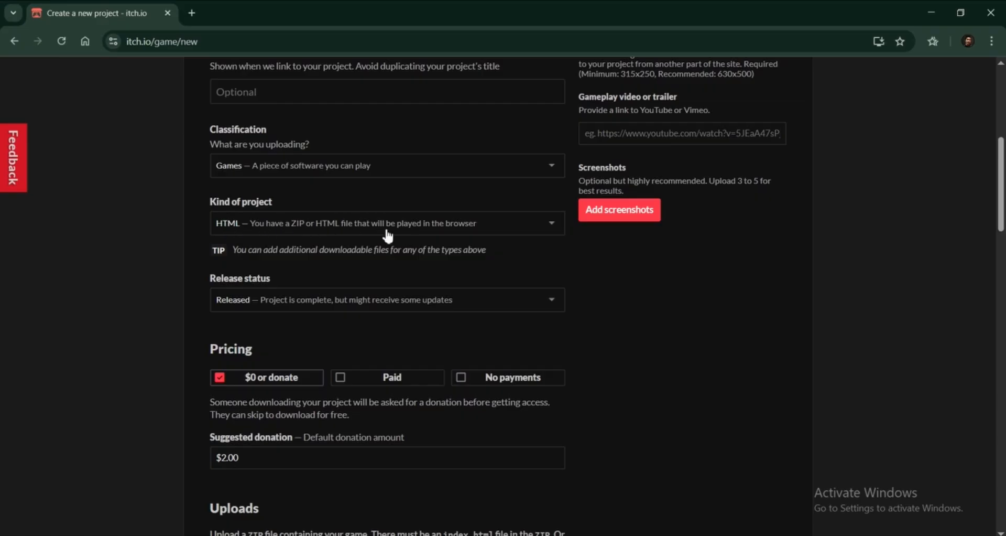
{"action": "left_click", "coordinate": [537, 228]}
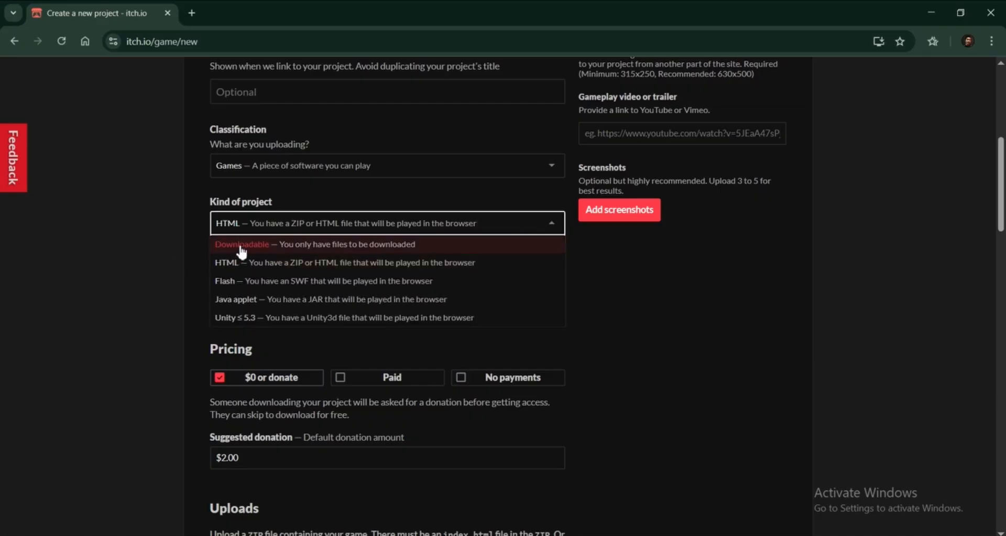
{"action": "left_click", "coordinate": [228, 262]}
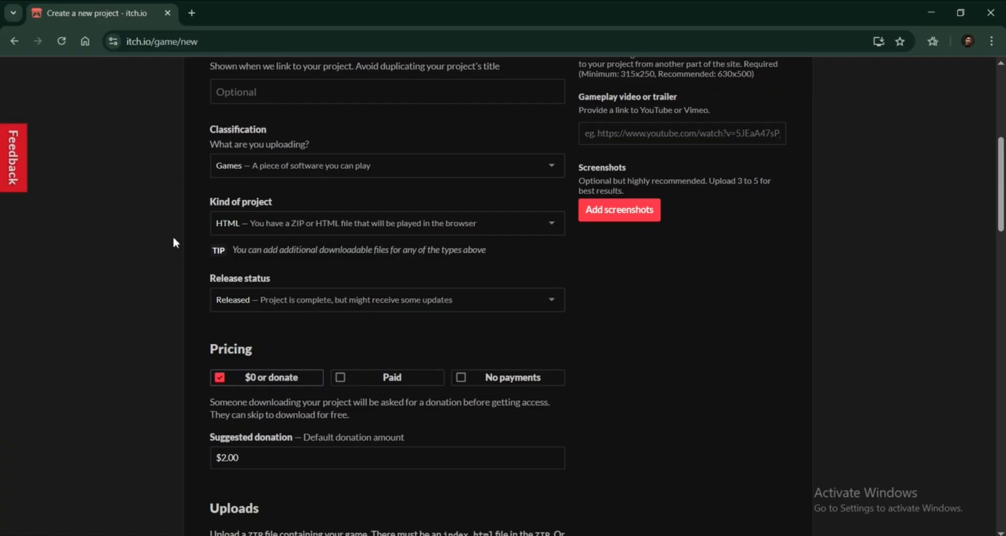
From the upload file chooser, compress the Build folder, TemplateData folder and index file in Webgl Build into one ZIP archive.
{"action": "scroll", "coordinate": [348, 309], "scroll_direction": "down", "scroll_amount": 6}
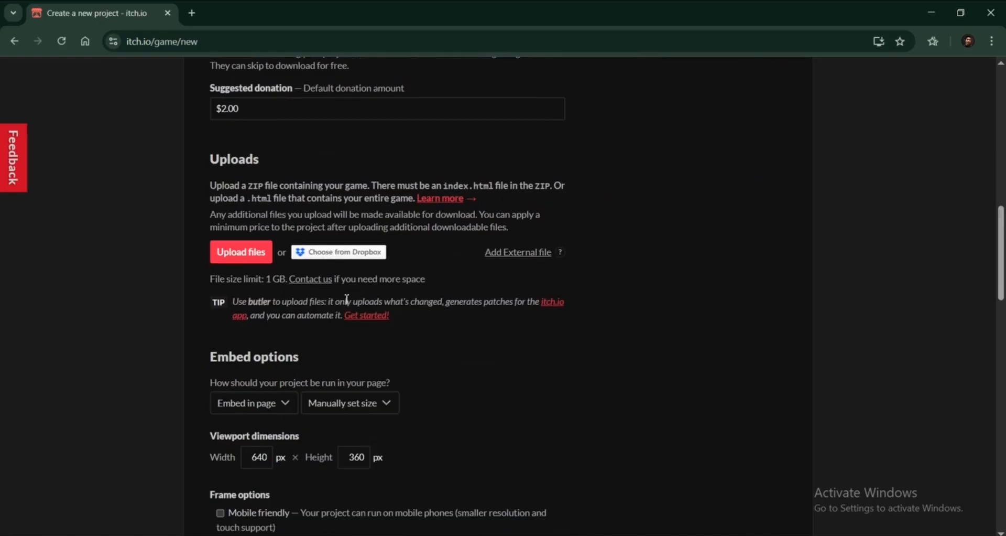
{"action": "scroll", "coordinate": [361, 237], "scroll_direction": "up", "scroll_amount": 6}
{"action": "scroll", "coordinate": [363, 238], "scroll_direction": "down", "scroll_amount": 6}
{"action": "left_click", "coordinate": [243, 256]}
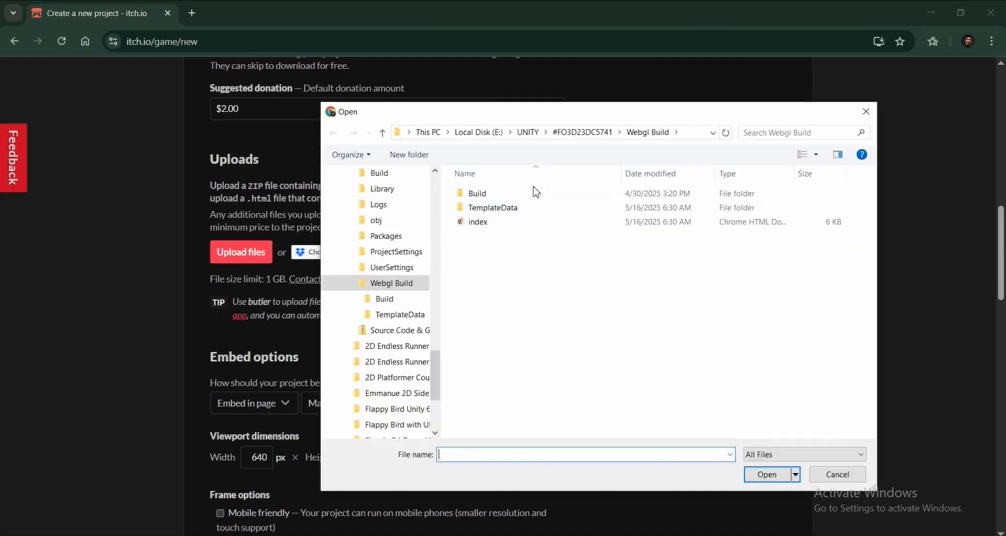
{"action": "left_click", "coordinate": [586, 133]}
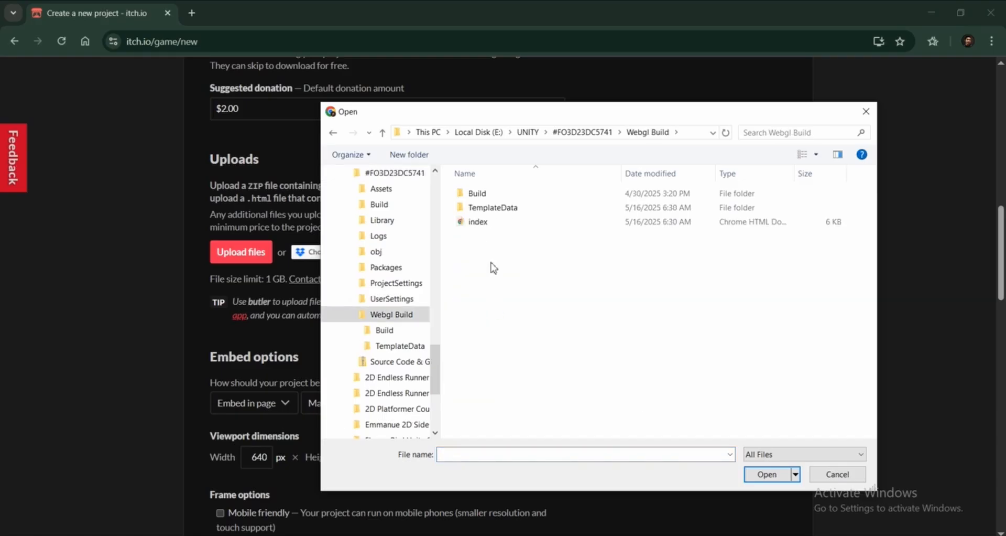
{"action": "left_click", "coordinate": [478, 194]}
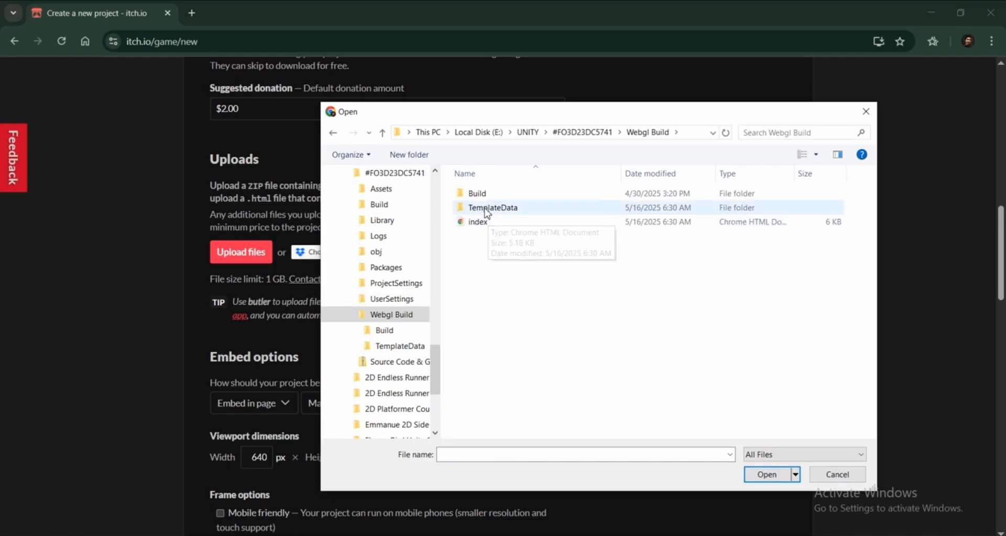
{"action": "left_click_drag", "start_coordinate": [501, 273], "coordinate": [512, 208]}
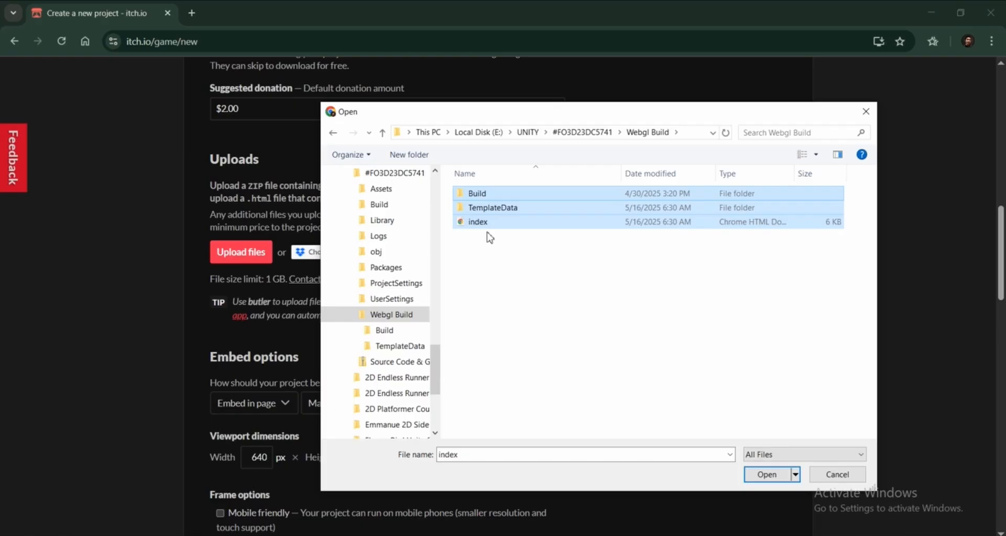
{"action": "right_click", "coordinate": [505, 201]}
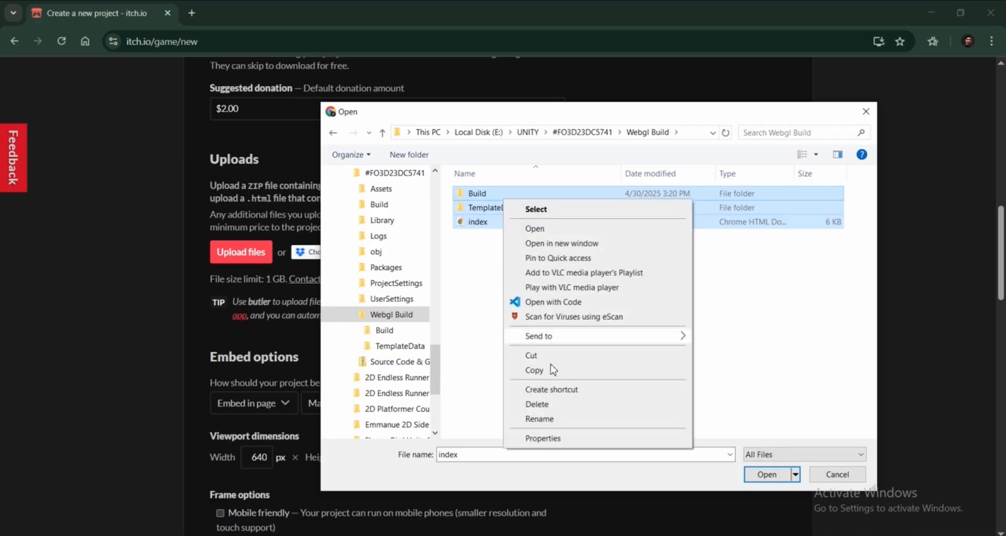
{"action": "mouse_move", "coordinate": [552, 341]}
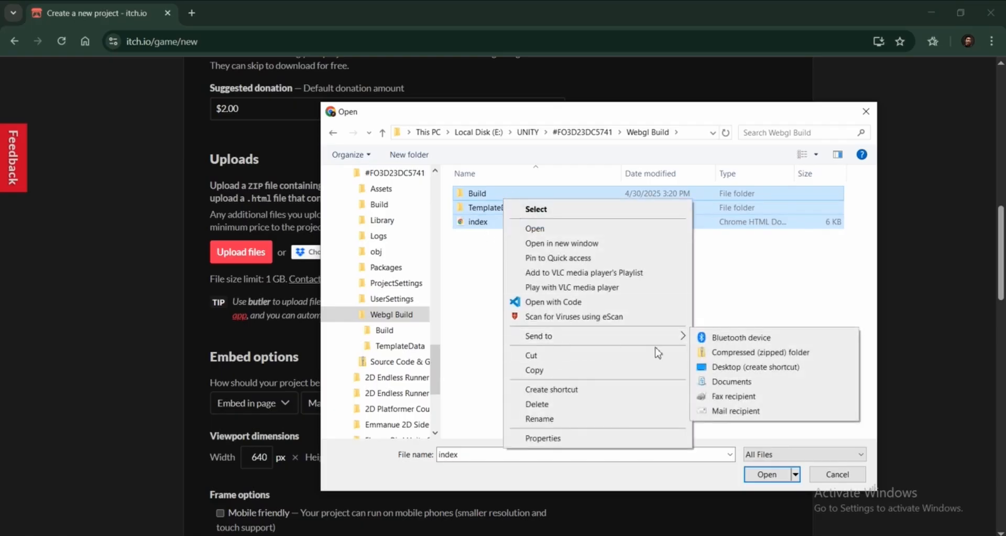
{"action": "left_click", "coordinate": [733, 358]}
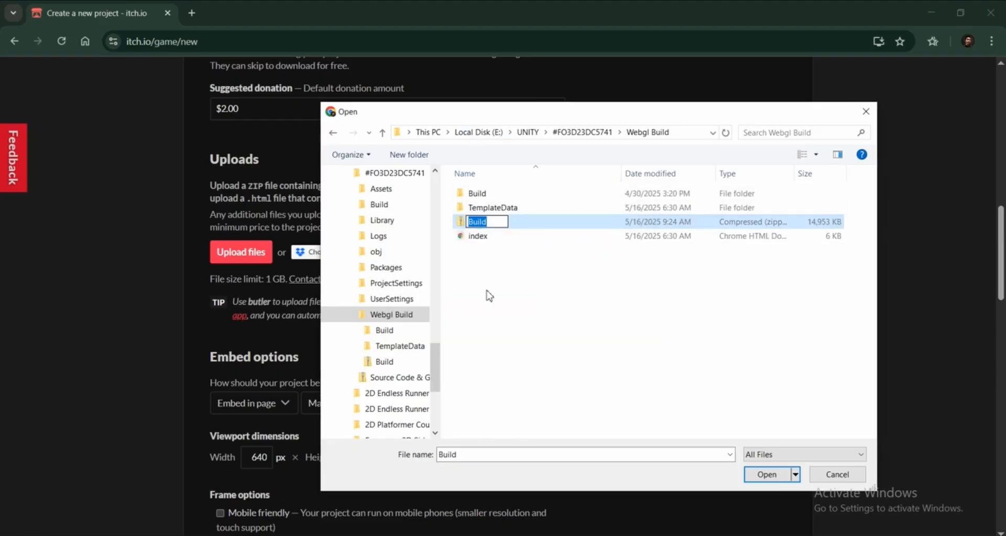
{"action": "left_click", "coordinate": [480, 282]}
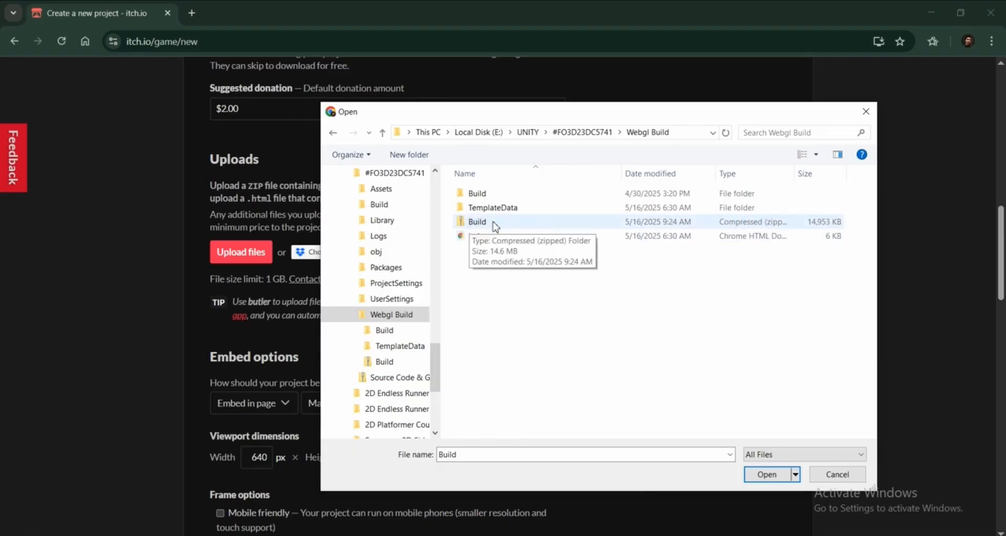
{"action": "left_click", "coordinate": [865, 111]}
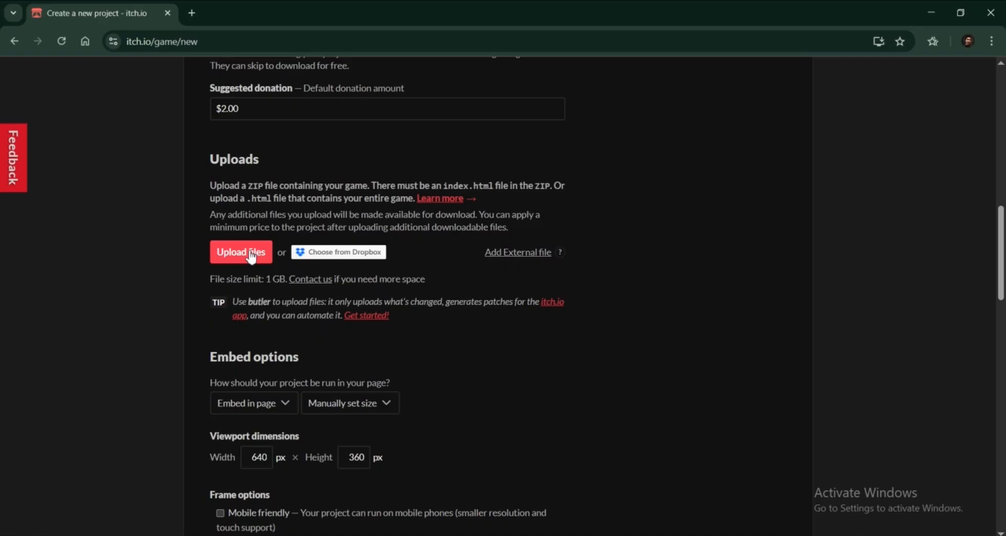
Upload the Build ZIP archive from the Webgl Build folder and mark it as played in the browser.
{"action": "left_click", "coordinate": [250, 257]}
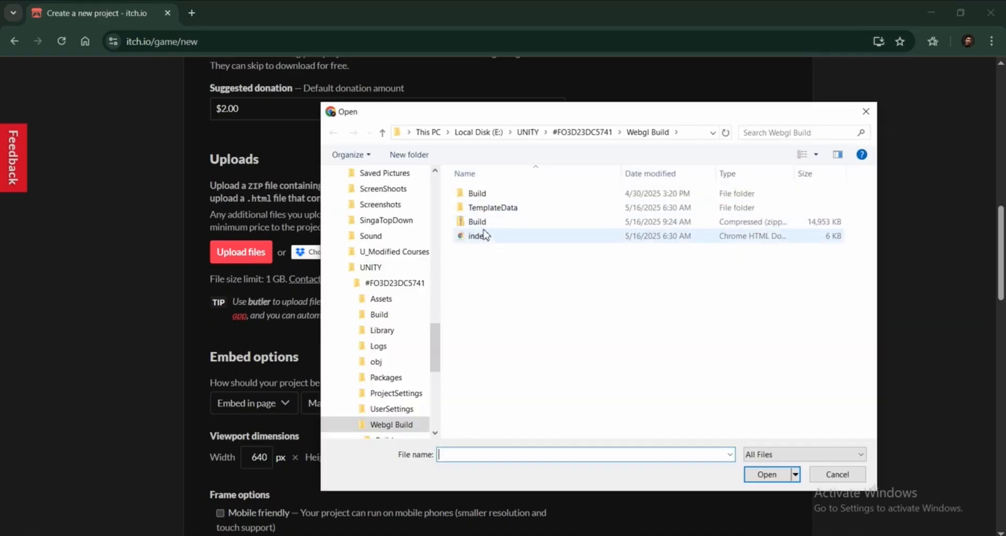
{"action": "left_click", "coordinate": [482, 224]}
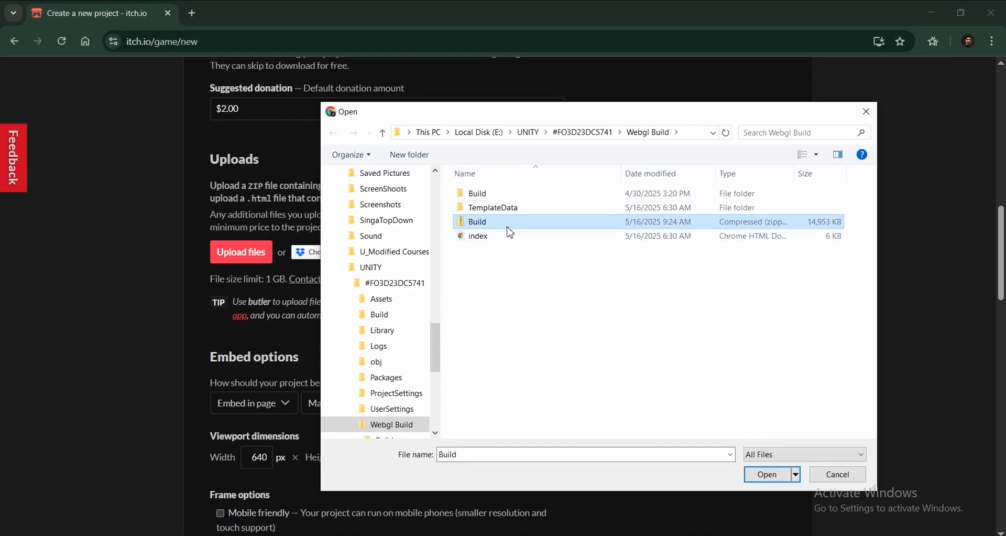
{"action": "left_click", "coordinate": [768, 475]}
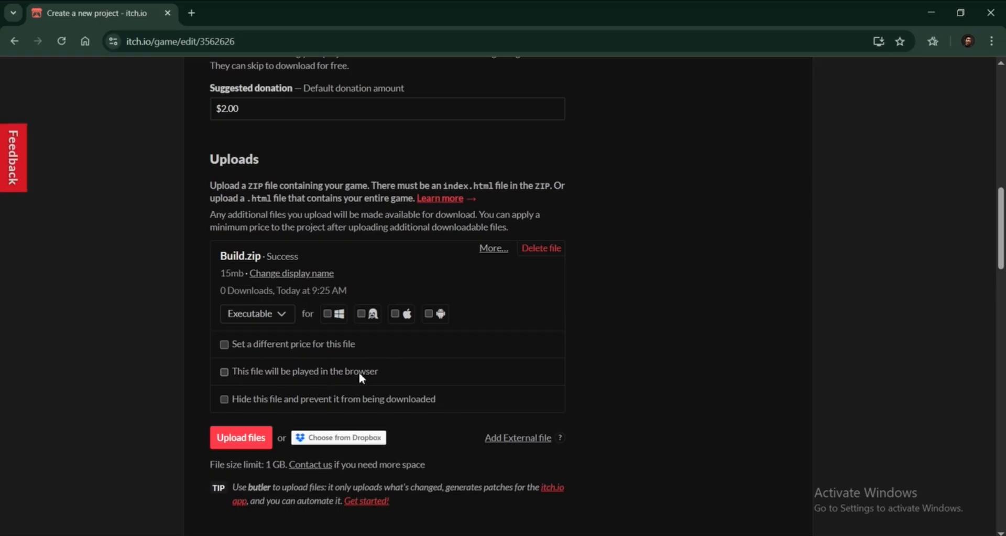
{"action": "left_click", "coordinate": [223, 373]}
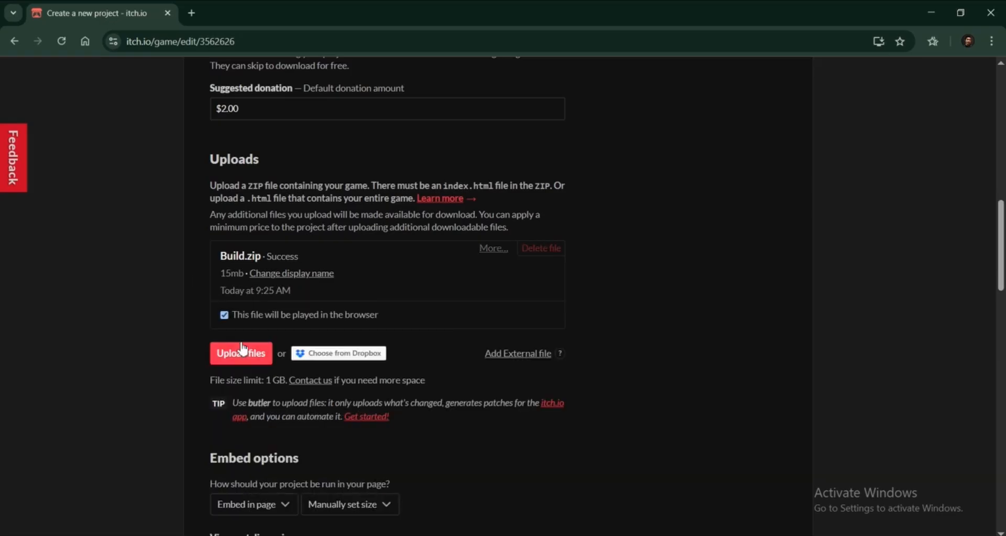
Enable the Mobile friendly frame option and set its orientation to Landscape.
{"action": "scroll", "coordinate": [449, 290], "scroll_direction": "down", "scroll_amount": 10}
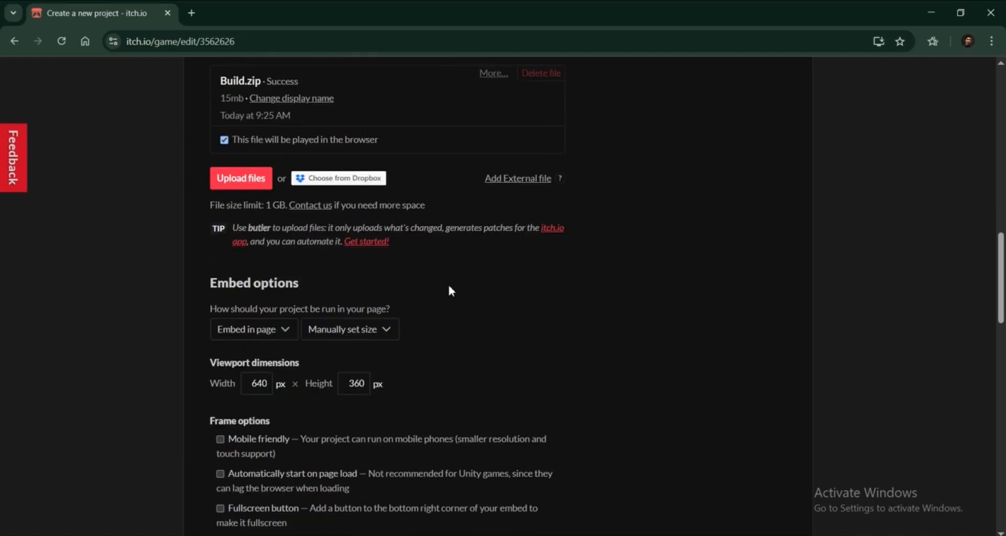
{"action": "scroll", "coordinate": [450, 290], "scroll_direction": "up", "scroll_amount": 3}
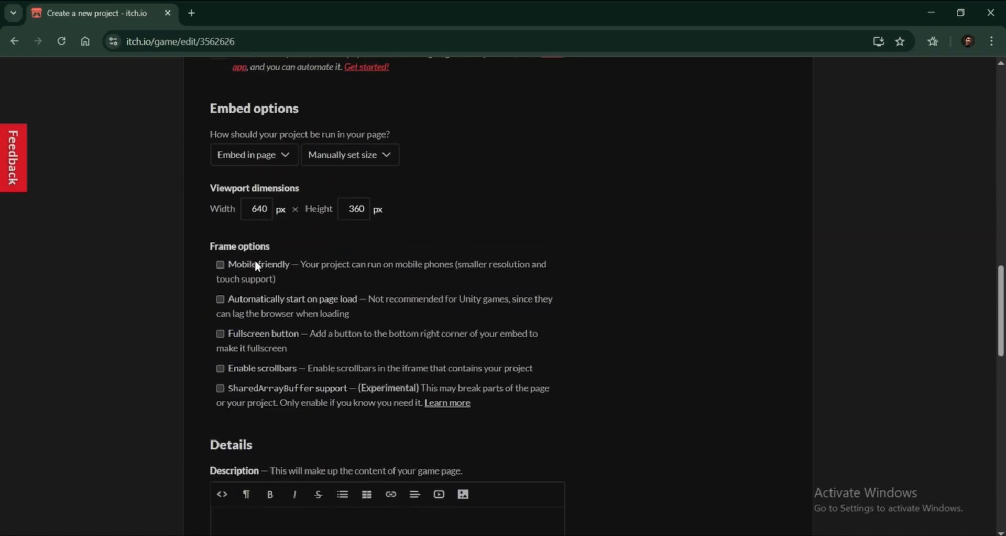
{"action": "scroll", "coordinate": [357, 335], "scroll_direction": "up", "scroll_amount": 6}
{"action": "scroll", "coordinate": [272, 340], "scroll_direction": "down", "scroll_amount": 6}
{"action": "left_click", "coordinate": [219, 264]}
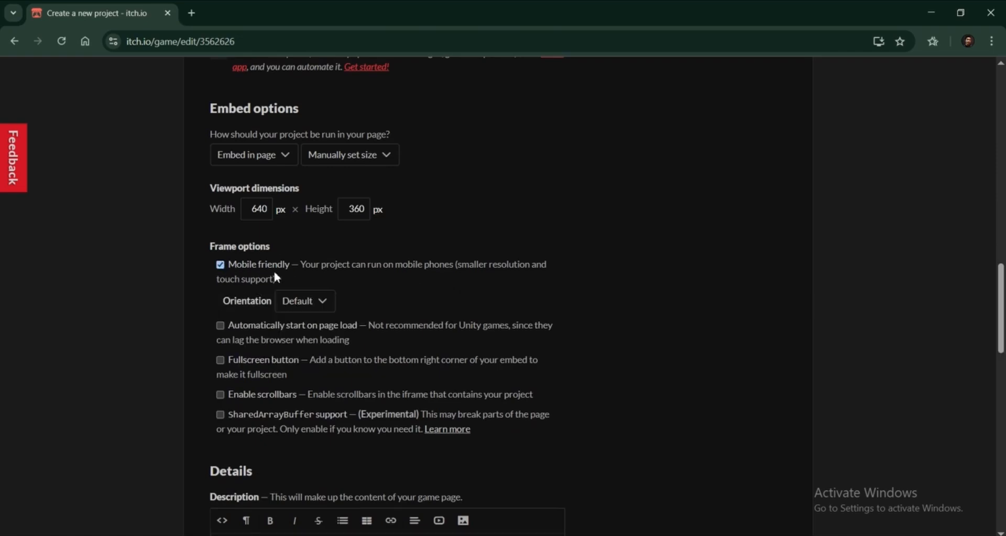
{"action": "left_click", "coordinate": [296, 305]}
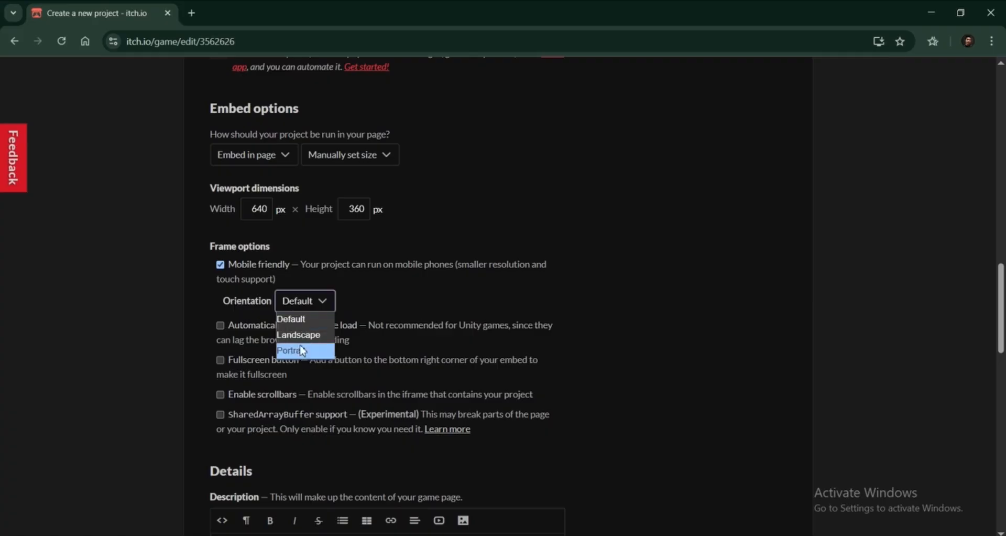
{"action": "left_click", "coordinate": [303, 339]}
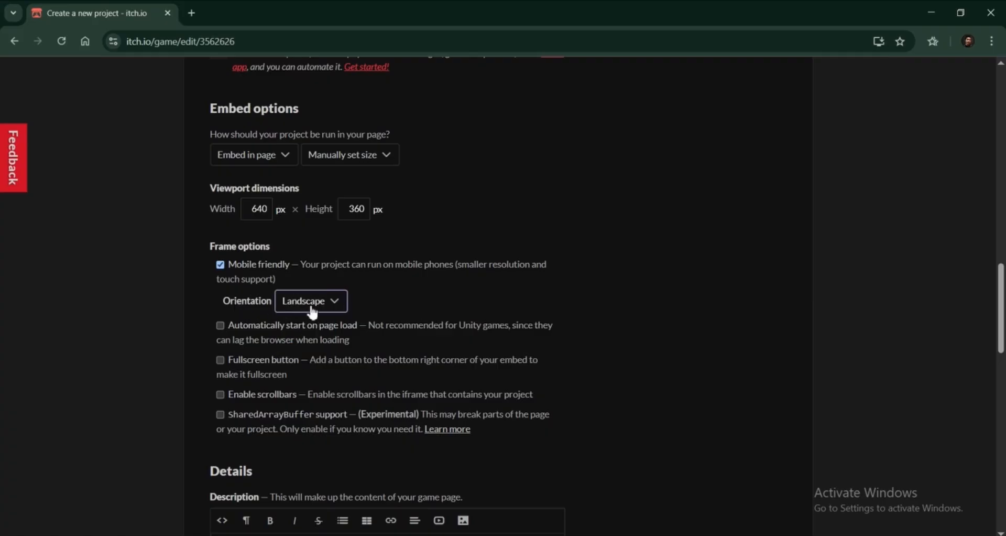
{"action": "left_click", "coordinate": [282, 305]}
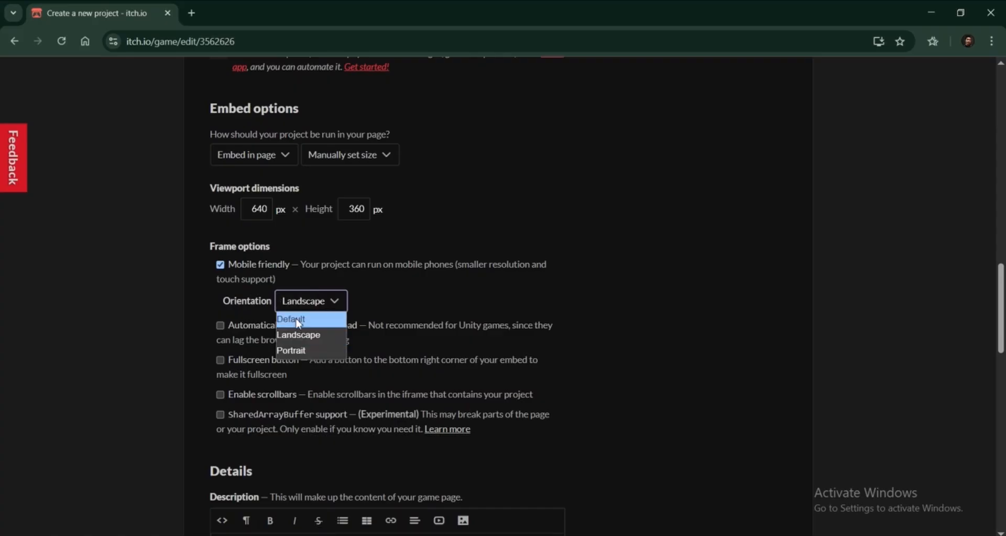
{"action": "left_click", "coordinate": [275, 318]}
{"action": "left_click", "coordinate": [286, 309]}
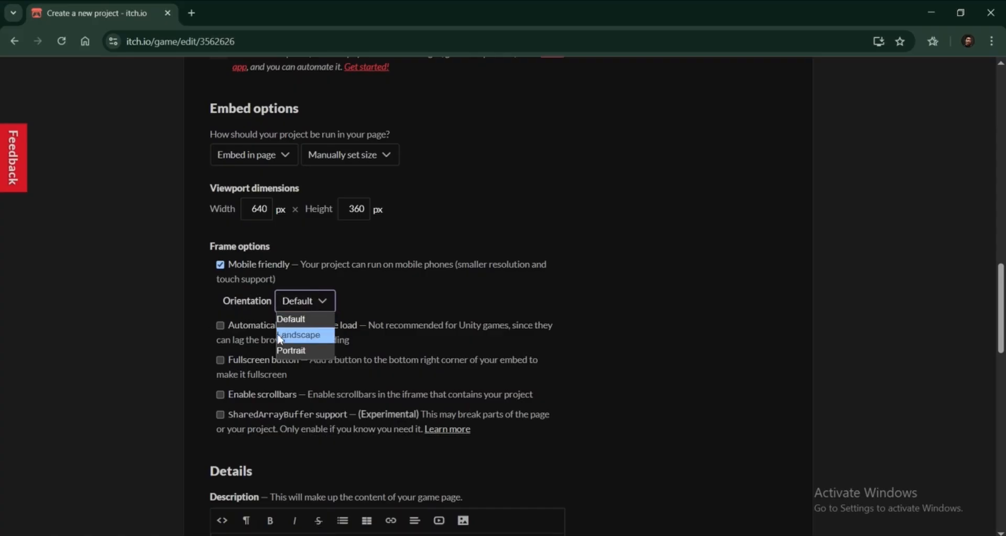
{"action": "left_click", "coordinate": [302, 333]}
Review the remaining frame options and the description, genre and tags fields under Details.
{"action": "scroll", "coordinate": [431, 310], "scroll_direction": "down", "scroll_amount": 11}
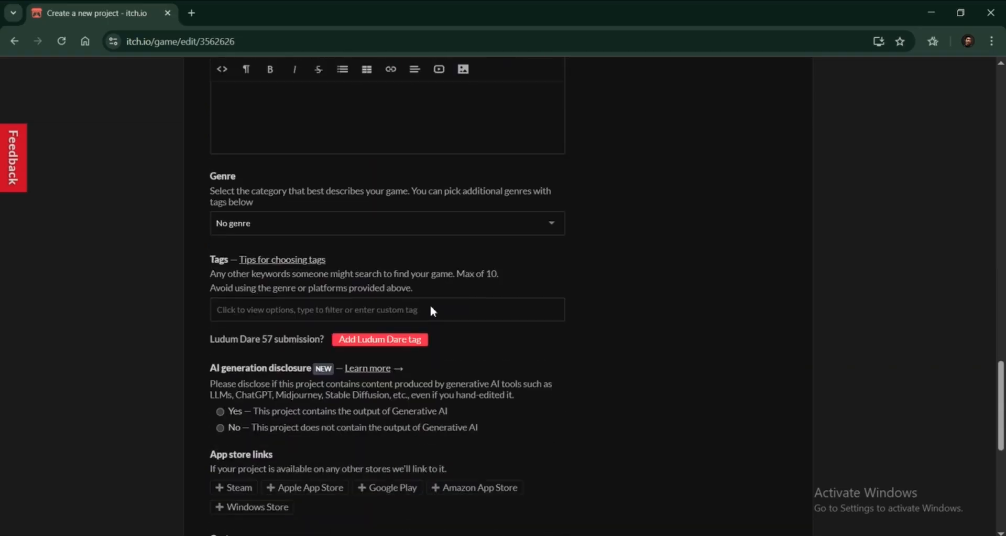
{"action": "scroll", "coordinate": [431, 310], "scroll_direction": "up", "scroll_amount": 5}
{"action": "left_click", "coordinate": [272, 222]}
{"action": "scroll", "coordinate": [277, 247], "scroll_direction": "up", "scroll_amount": 6}
{"action": "scroll", "coordinate": [278, 247], "scroll_direction": "down", "scroll_amount": 3}
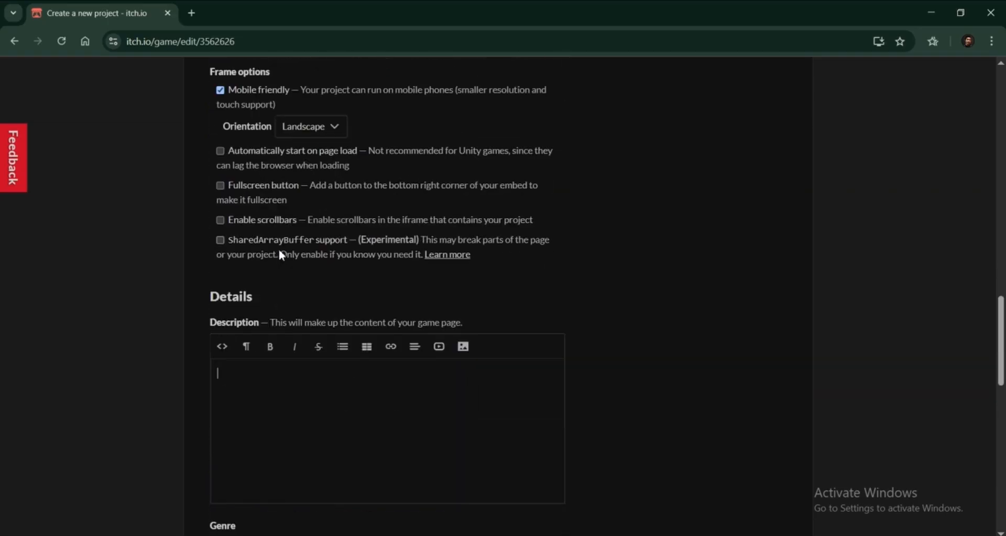
{"action": "scroll", "coordinate": [274, 390], "scroll_direction": "down", "scroll_amount": 3}
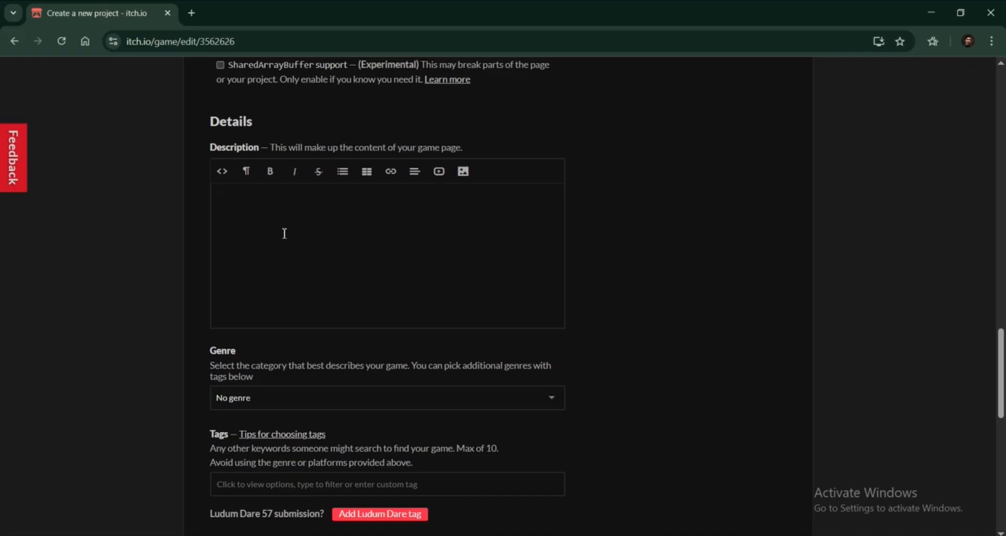
Answer No in the AI generation disclosure to declare that the project contains no generative AI output.
{"action": "scroll", "coordinate": [313, 307], "scroll_direction": "down", "scroll_amount": 6}
{"action": "scroll", "coordinate": [315, 308], "scroll_direction": "up", "scroll_amount": 3}
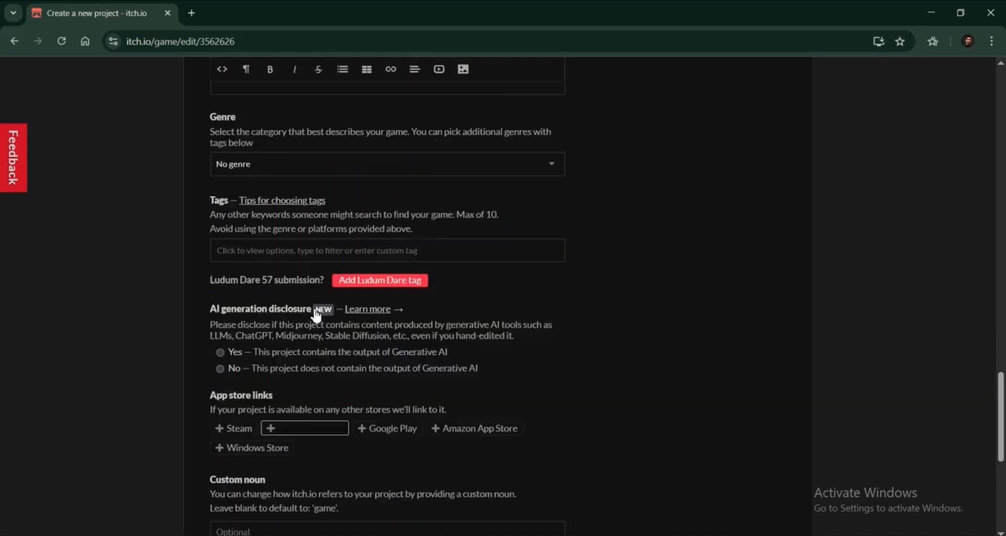
{"action": "scroll", "coordinate": [316, 310], "scroll_direction": "down", "scroll_amount": 6}
{"action": "scroll", "coordinate": [218, 196], "scroll_direction": "up", "scroll_amount": 6}
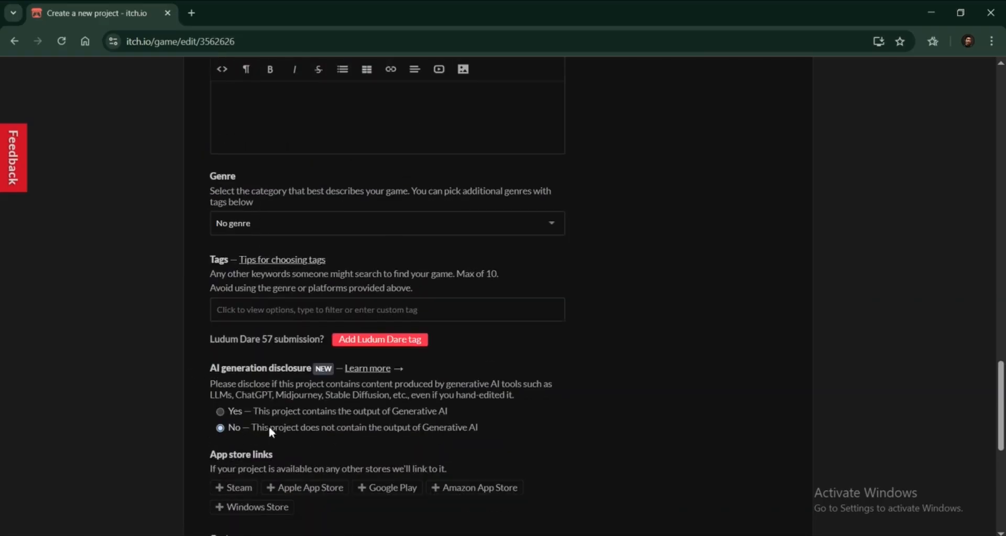
Review the remaining project details and set the genre to Action.
{"action": "scroll", "coordinate": [326, 429], "scroll_direction": "down", "scroll_amount": 3}
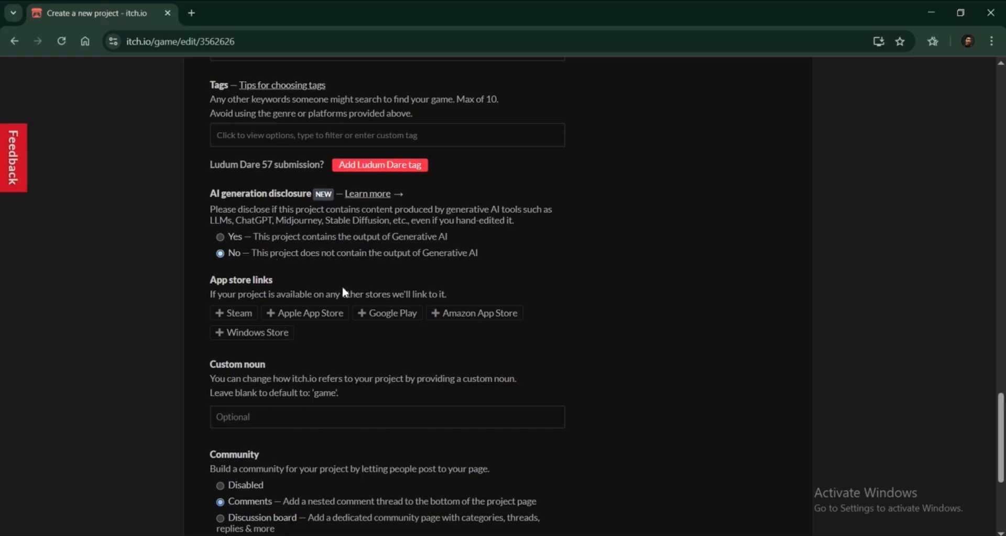
{"action": "scroll", "coordinate": [344, 292], "scroll_direction": "up", "scroll_amount": 3}
{"action": "scroll", "coordinate": [315, 294], "scroll_direction": "down", "scroll_amount": 5}
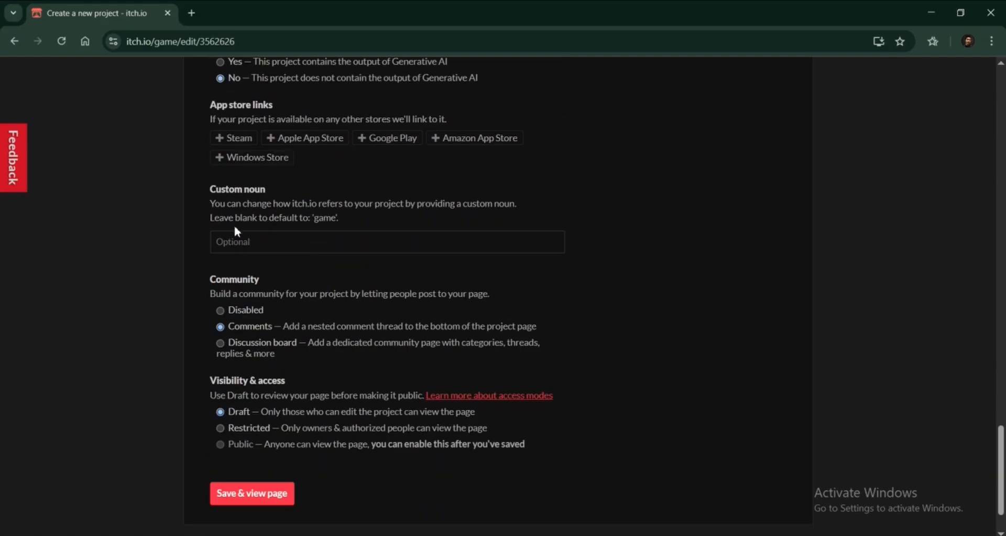
{"action": "scroll", "coordinate": [375, 275], "scroll_direction": "up", "scroll_amount": 8}
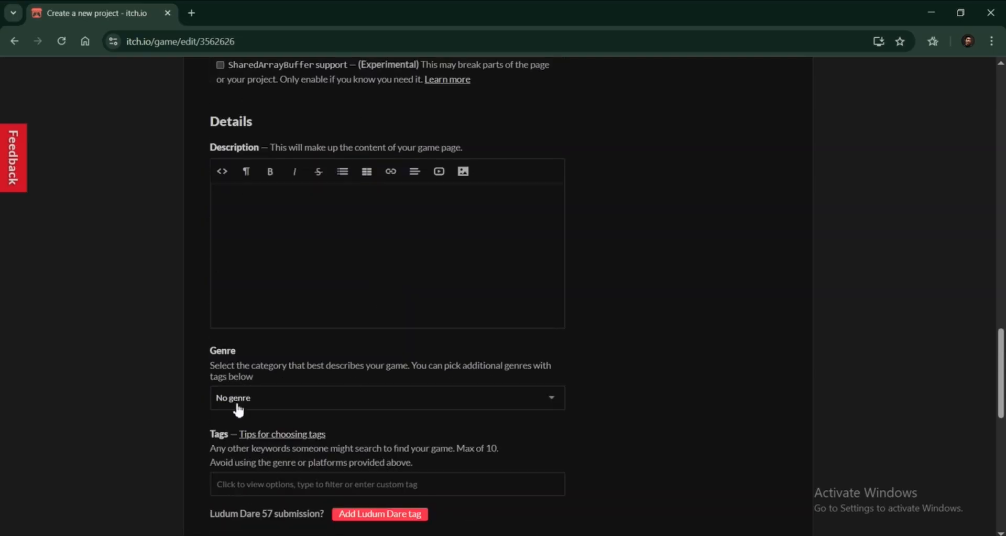
{"action": "scroll", "coordinate": [253, 344], "scroll_direction": "up", "scroll_amount": 3}
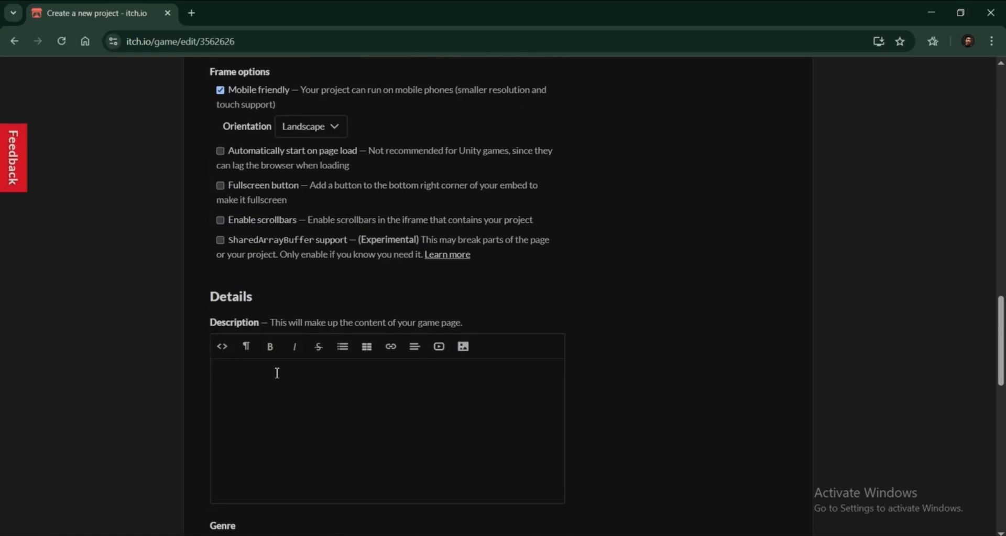
{"action": "scroll", "coordinate": [225, 371], "scroll_direction": "down", "scroll_amount": 3}
{"action": "left_click", "coordinate": [239, 403]}
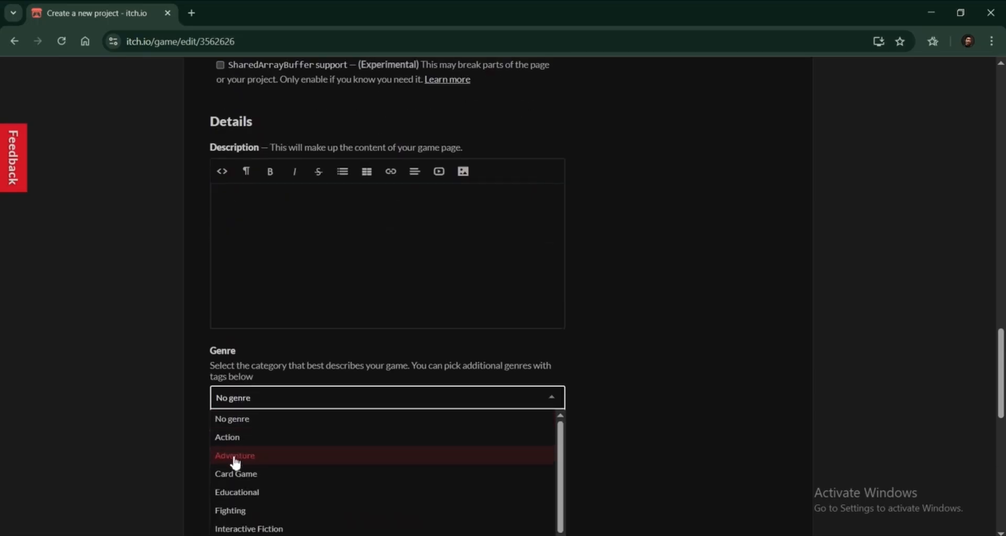
{"action": "left_click", "coordinate": [232, 437]}
Save the new project with Draft visibility and comments enabled, and open its project page.
{"action": "scroll", "coordinate": [409, 323], "scroll_direction": "down", "scroll_amount": 3}
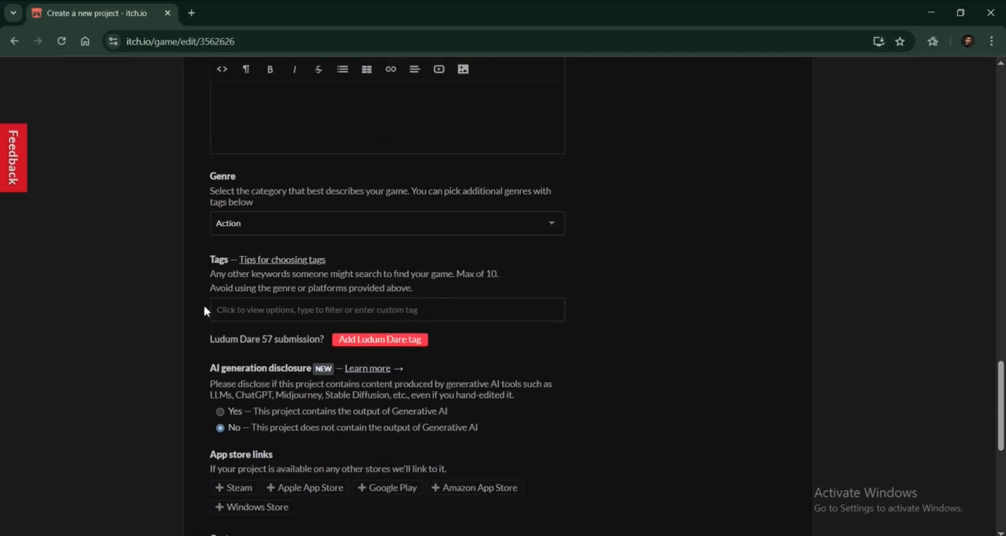
{"action": "scroll", "coordinate": [314, 288], "scroll_direction": "down", "scroll_amount": 7}
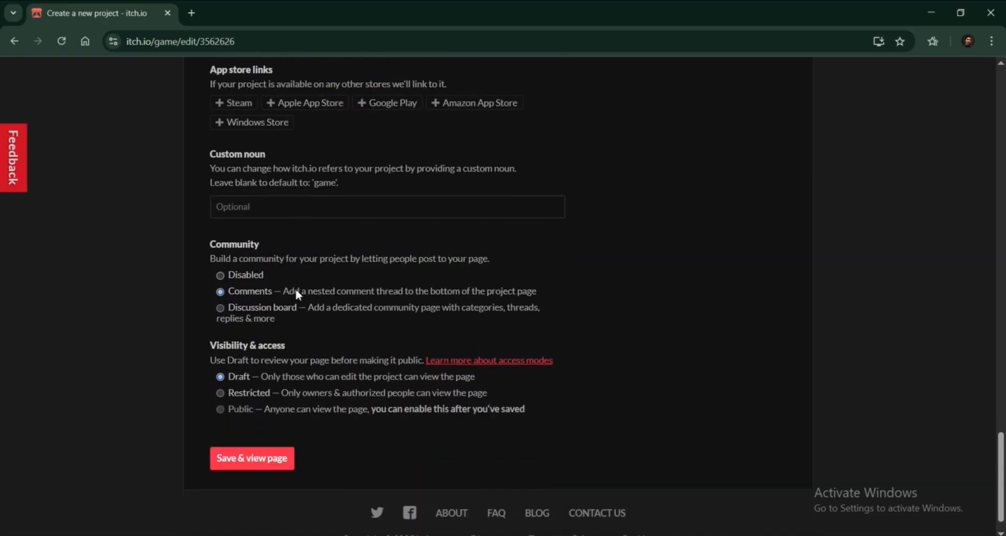
{"action": "scroll", "coordinate": [298, 297], "scroll_direction": "down", "scroll_amount": 1}
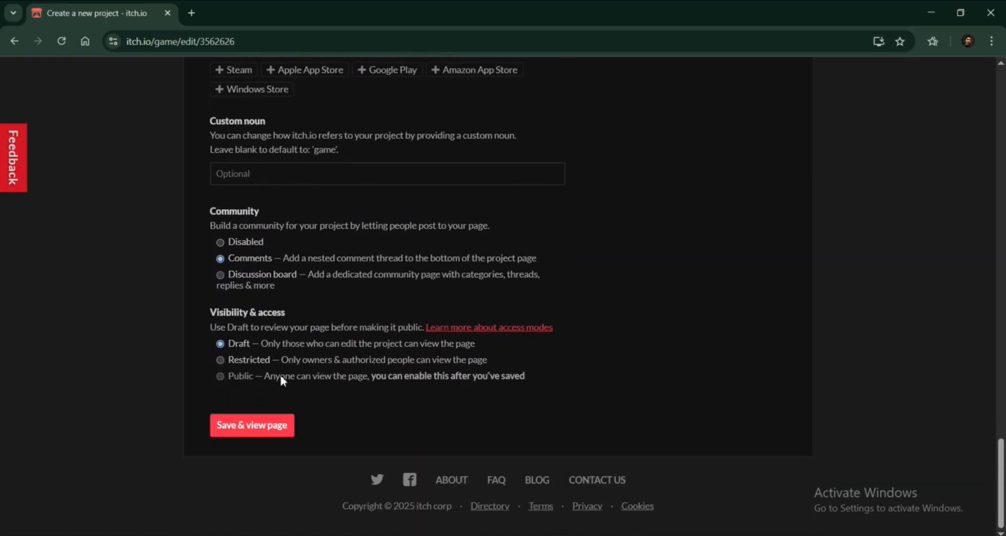
{"action": "scroll", "coordinate": [237, 362], "scroll_direction": "up", "scroll_amount": 4}
{"action": "scroll", "coordinate": [226, 404], "scroll_direction": "down", "scroll_amount": 5}
{"action": "left_click", "coordinate": [240, 435]}
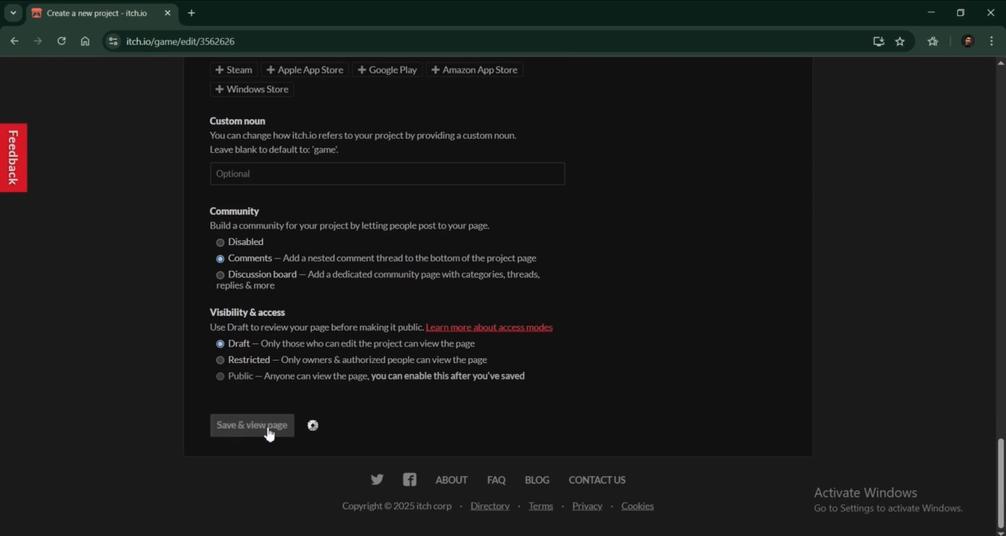
{"action": "scroll", "coordinate": [532, 413], "scroll_direction": "up", "scroll_amount": 3}
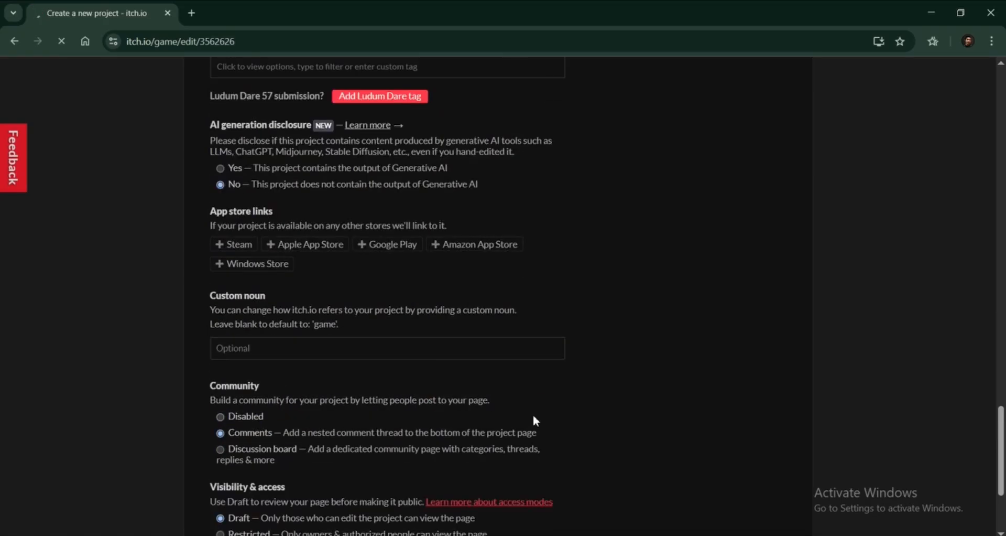
{"action": "scroll", "coordinate": [532, 412], "scroll_direction": "down", "scroll_amount": 3}
{"action": "scroll", "coordinate": [533, 413], "scroll_direction": "up", "scroll_amount": 3}
{"action": "scroll", "coordinate": [532, 413], "scroll_direction": "down", "scroll_amount": 3}
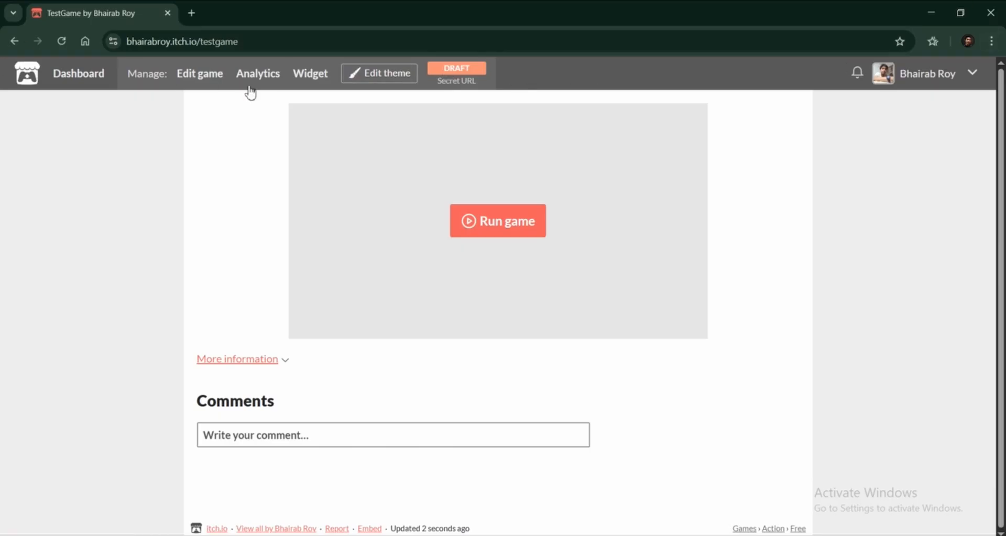
Reopen the project for editing, set its visibility to Public and save it.
{"action": "left_click", "coordinate": [184, 78]}
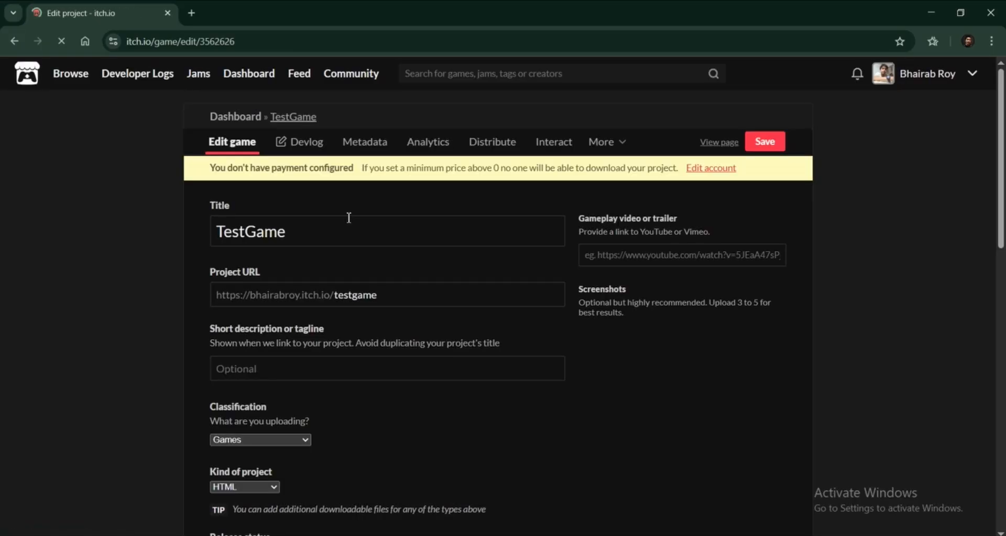
{"action": "scroll", "coordinate": [347, 219], "scroll_direction": "down", "scroll_amount": 15}
{"action": "scroll", "coordinate": [349, 225], "scroll_direction": "down", "scroll_amount": 10}
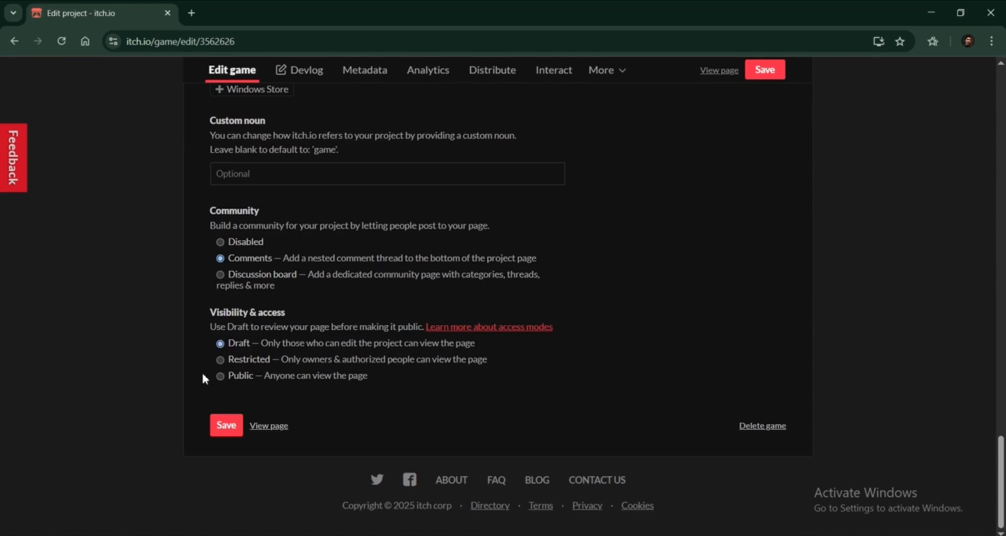
{"action": "left_click", "coordinate": [221, 376]}
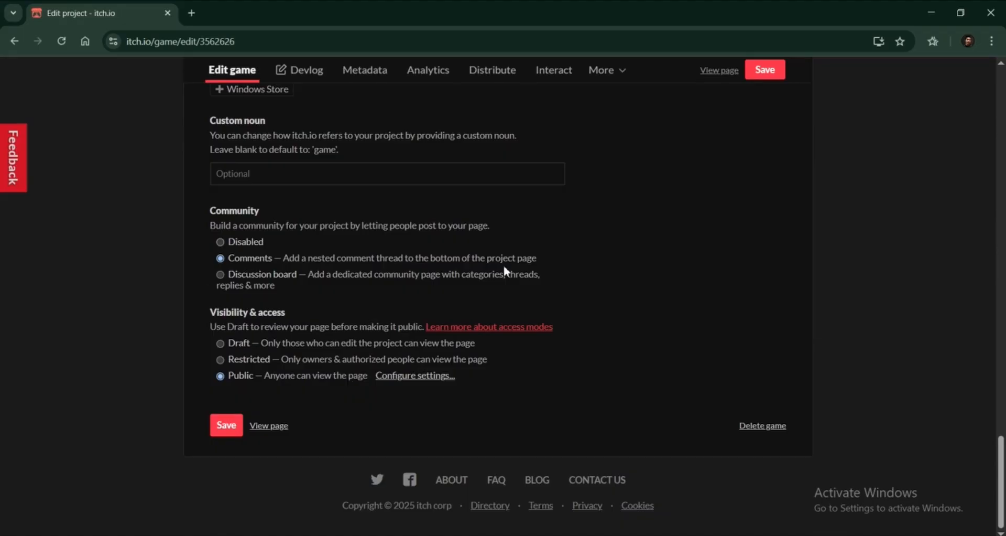
{"action": "scroll", "coordinate": [455, 263], "scroll_direction": "up", "scroll_amount": 6}
{"action": "scroll", "coordinate": [455, 263], "scroll_direction": "down", "scroll_amount": 6}
{"action": "left_click", "coordinate": [225, 424]}
{"action": "scroll", "coordinate": [718, 204], "scroll_direction": "down", "scroll_amount": 10}
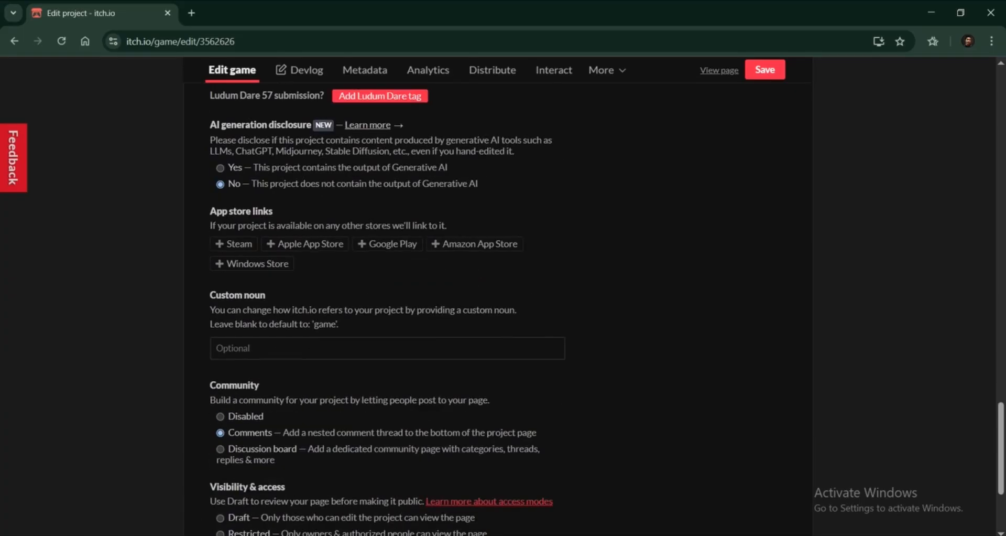
{"action": "scroll", "coordinate": [584, 209], "scroll_direction": "up", "scroll_amount": 18}
{"action": "scroll", "coordinate": [680, 84], "scroll_direction": "up", "scroll_amount": 10}
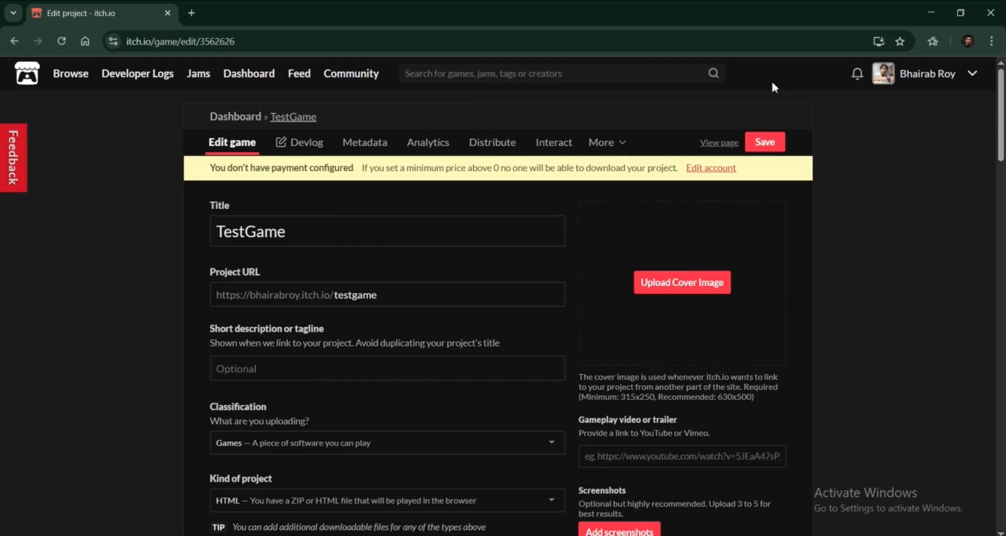
{"action": "left_click", "coordinate": [768, 143]}
View the published TestGame page and run the game in the browser.
{"action": "left_click", "coordinate": [704, 147]}
{"action": "scroll", "coordinate": [386, 214], "scroll_direction": "down", "scroll_amount": 2}
{"action": "scroll", "coordinate": [386, 213], "scroll_direction": "up", "scroll_amount": 1}
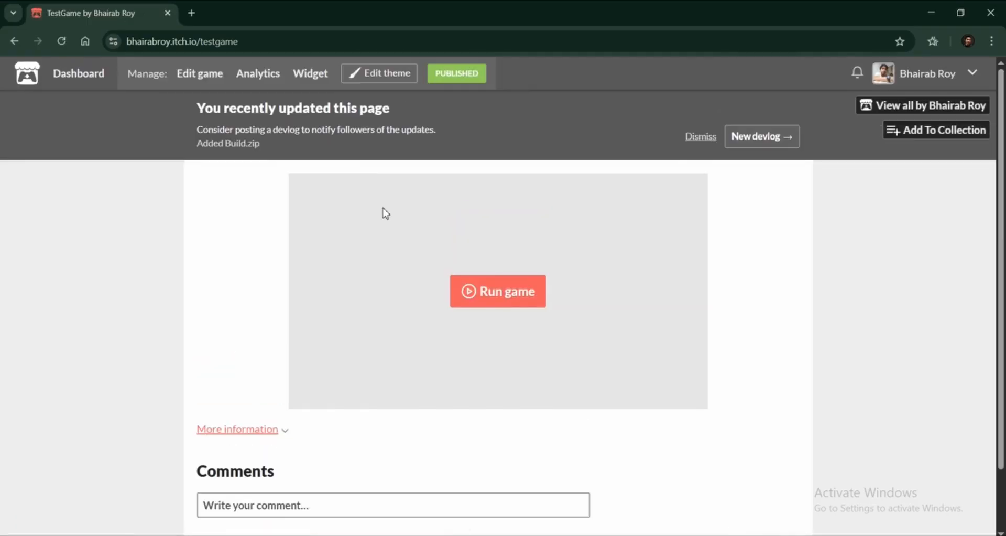
{"action": "left_click", "coordinate": [491, 294]}
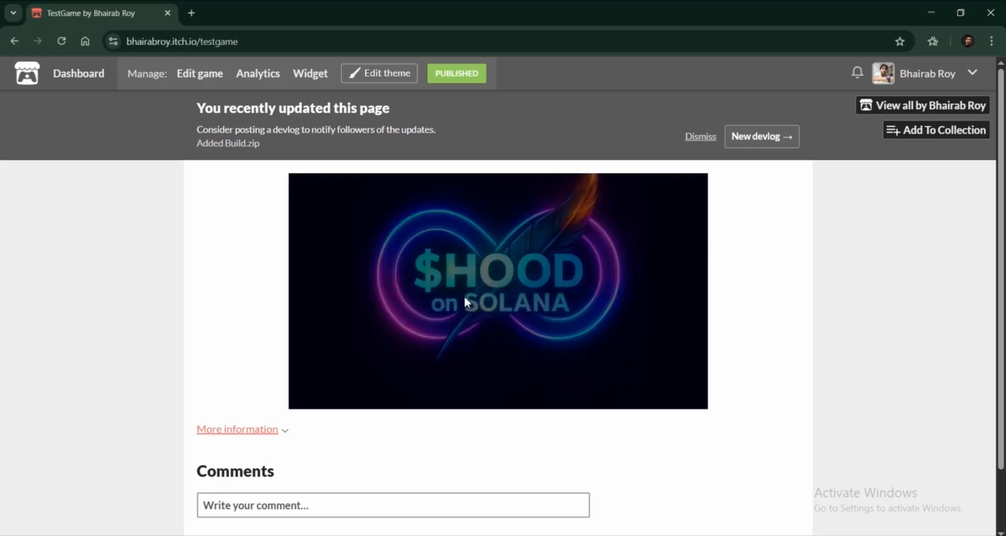
Lower the system speaker volume to 0 while the game is running.
{"action": "left_click", "coordinate": [874, 535]}
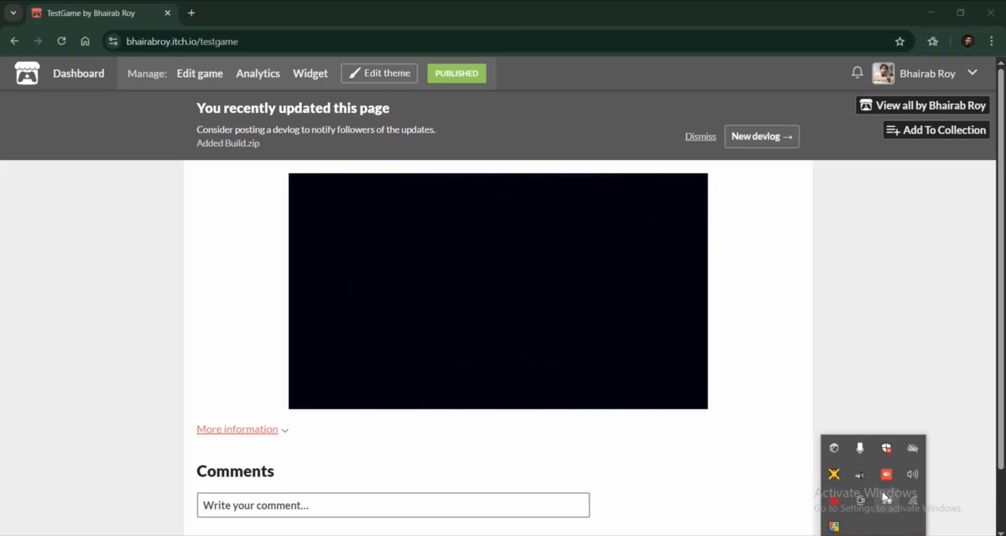
{"action": "left_click", "coordinate": [906, 482]}
{"action": "left_click_drag", "start_coordinate": [869, 531], "coordinate": [669, 530]}
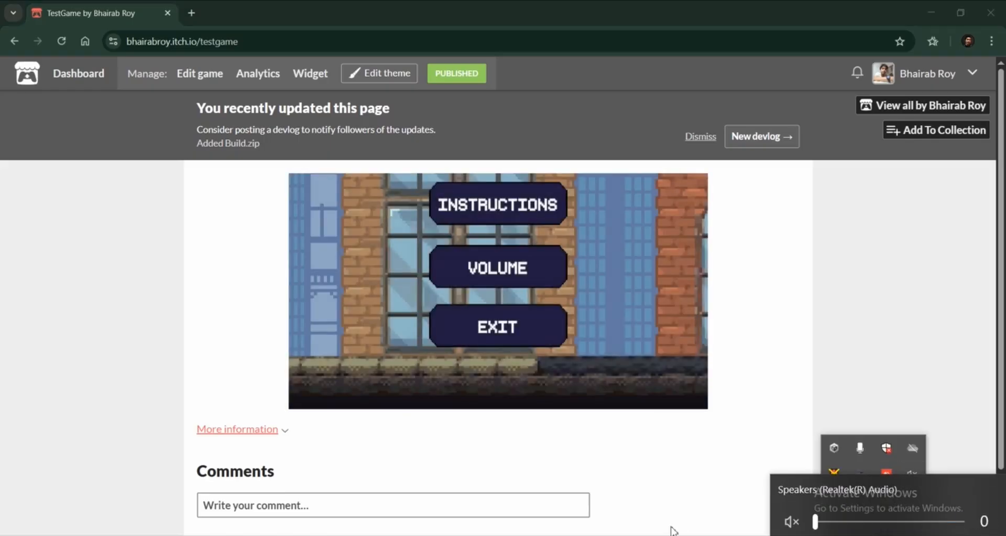
{"action": "left_click", "coordinate": [590, 477]}
Open the game's Instructions screen and check how it fits the embedded frame.
{"action": "left_click", "coordinate": [487, 226]}
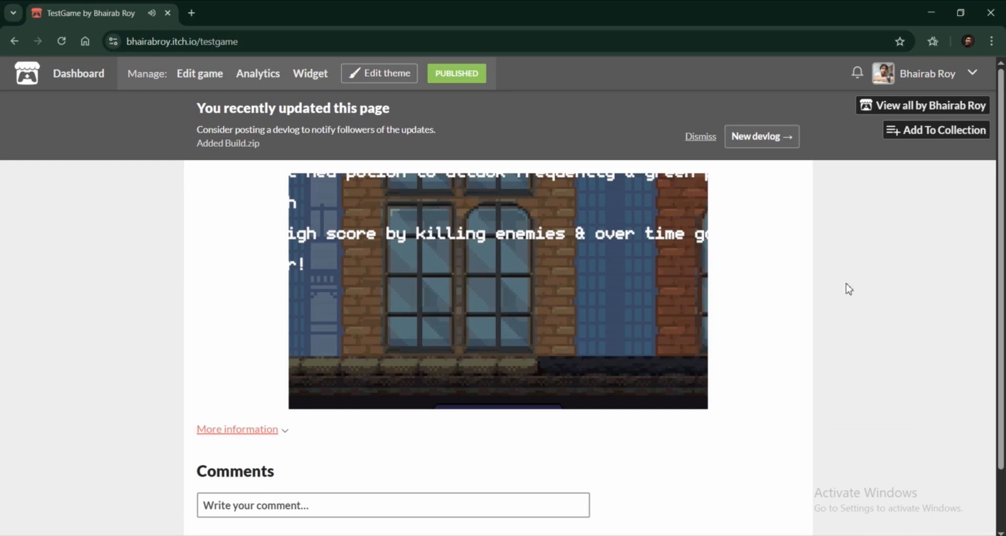
{"action": "scroll", "coordinate": [841, 287], "scroll_direction": "down", "scroll_amount": 1}
{"action": "scroll", "coordinate": [838, 288], "scroll_direction": "up", "scroll_amount": 1}
Return to editing the TestGame project's settings.
{"action": "left_click", "coordinate": [209, 78]}
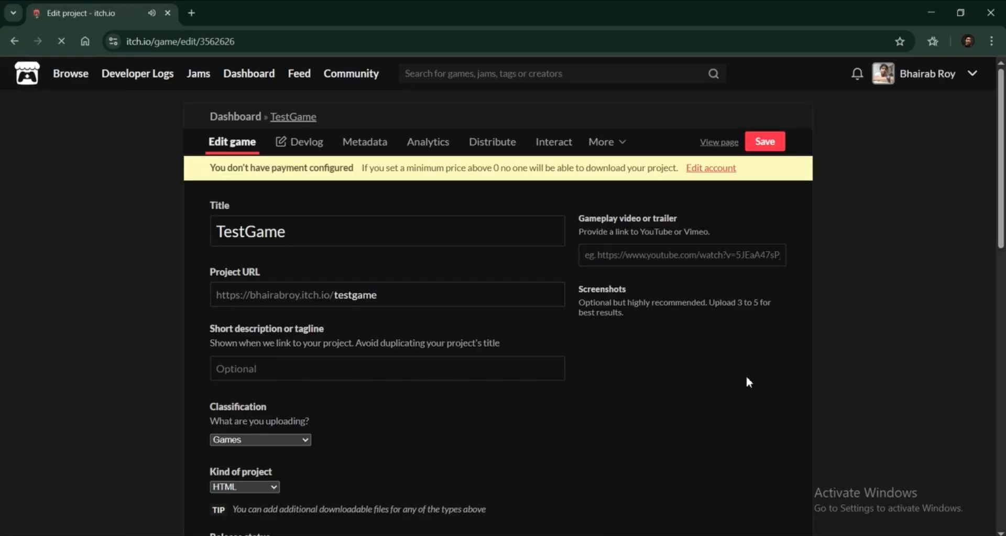